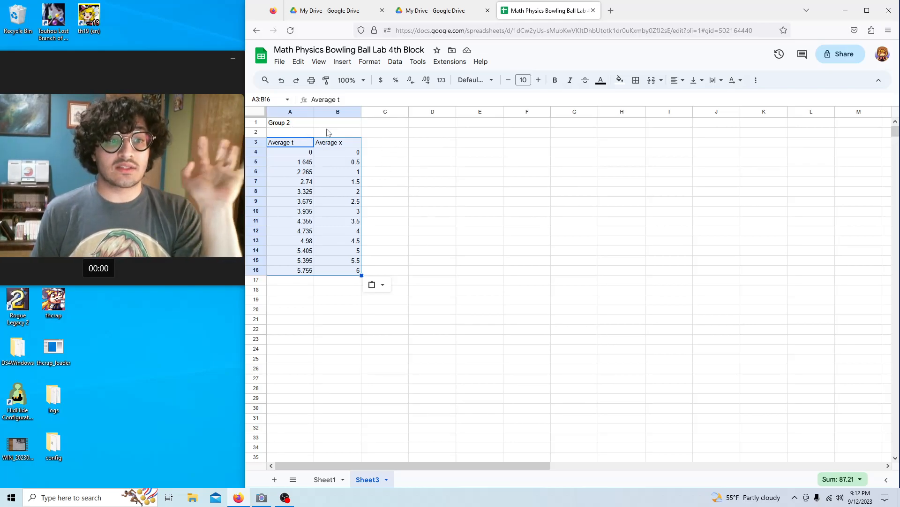
Head column C 'Average v' in C3 and enter 0 as the first velocity in C4.
left_click(372, 144)
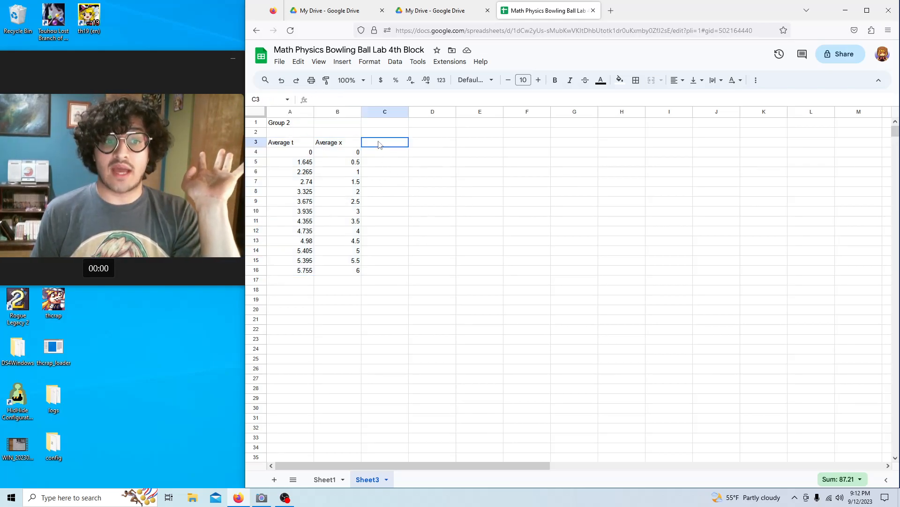
left_click(288, 144)
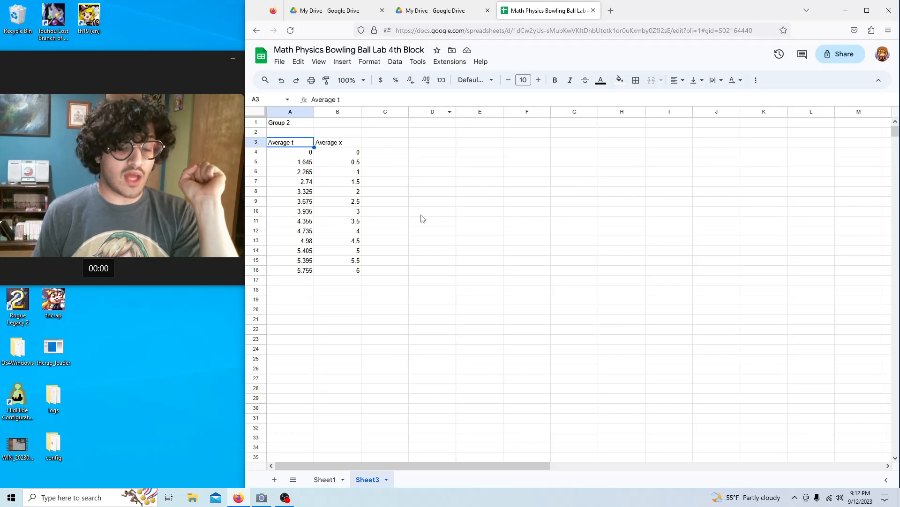
double_click(389, 141)
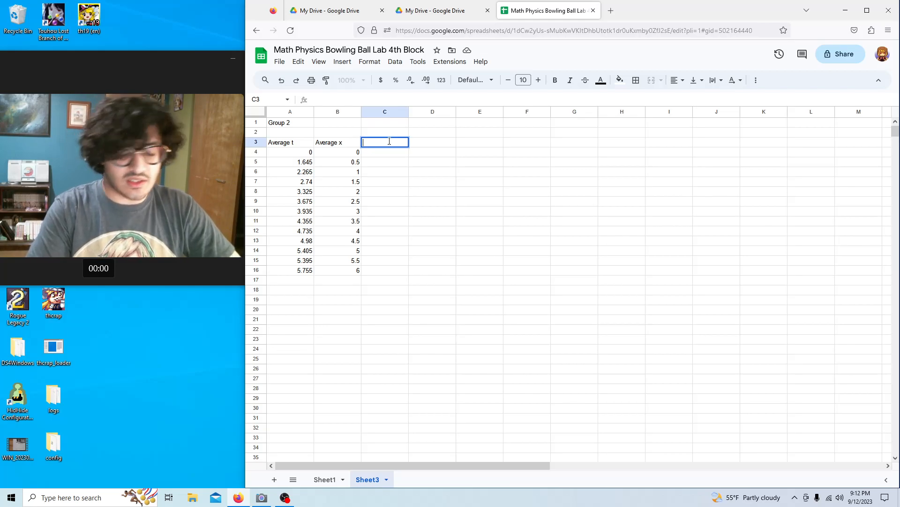
type("average v")
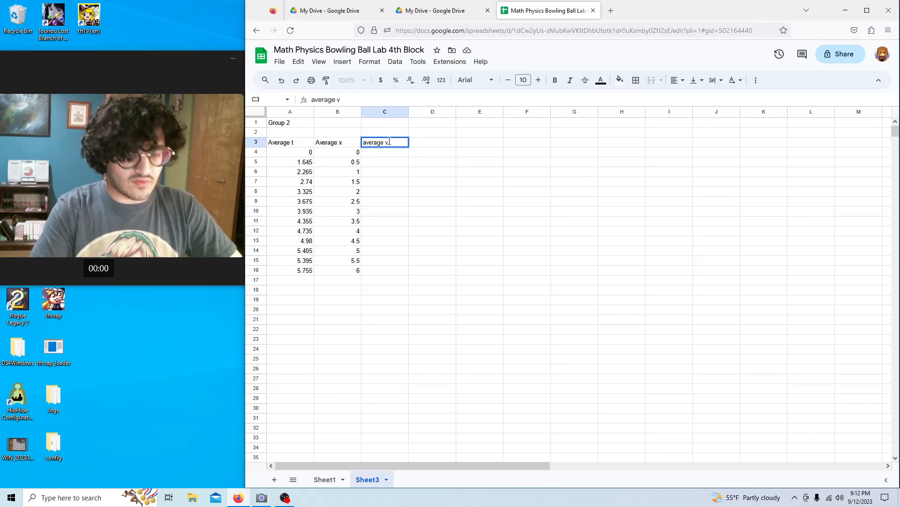
key("BackSpace")
key("Menu")
key("a")
left_click(363, 146)
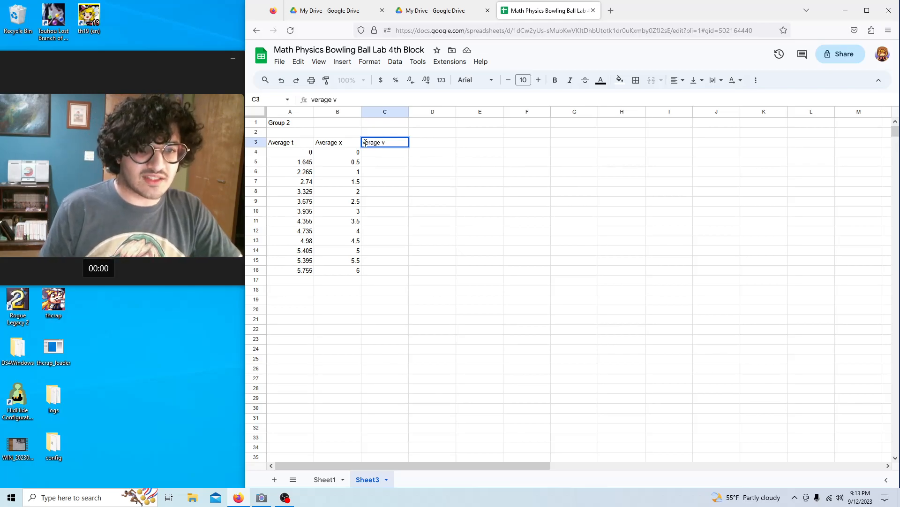
type("A")
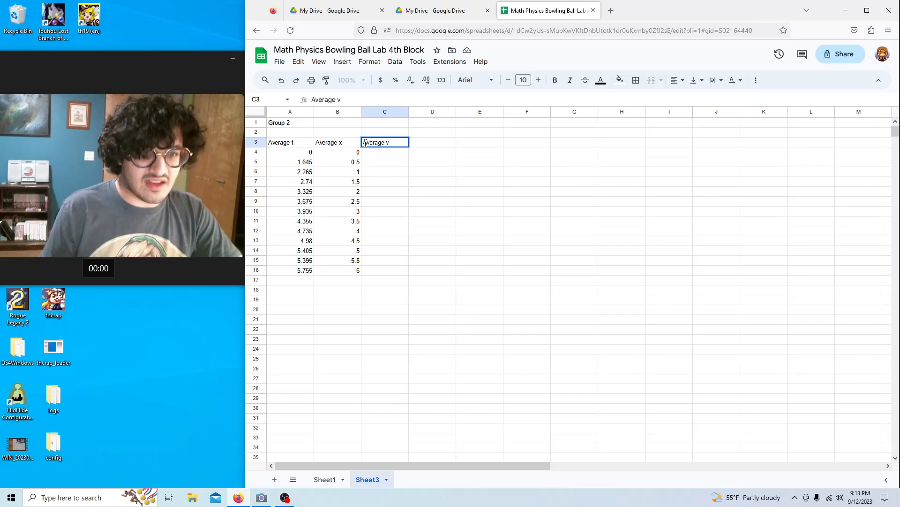
left_click(384, 155)
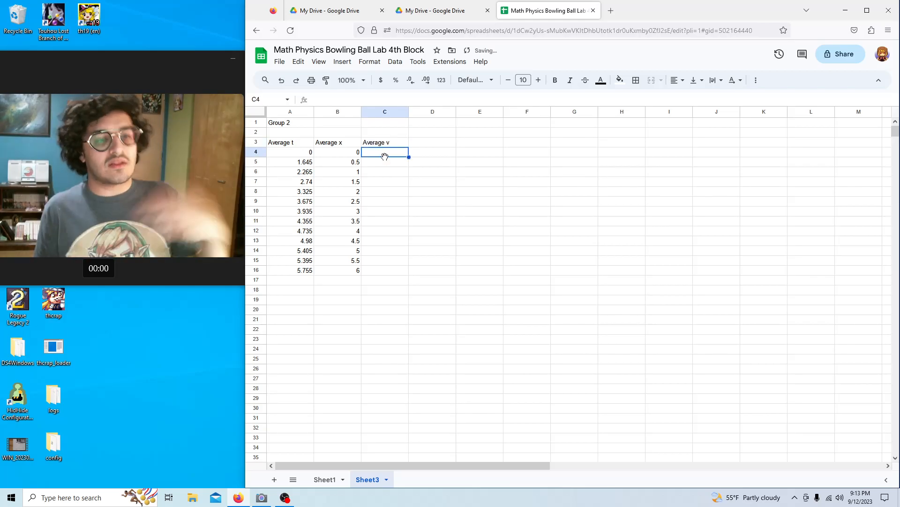
type("0")
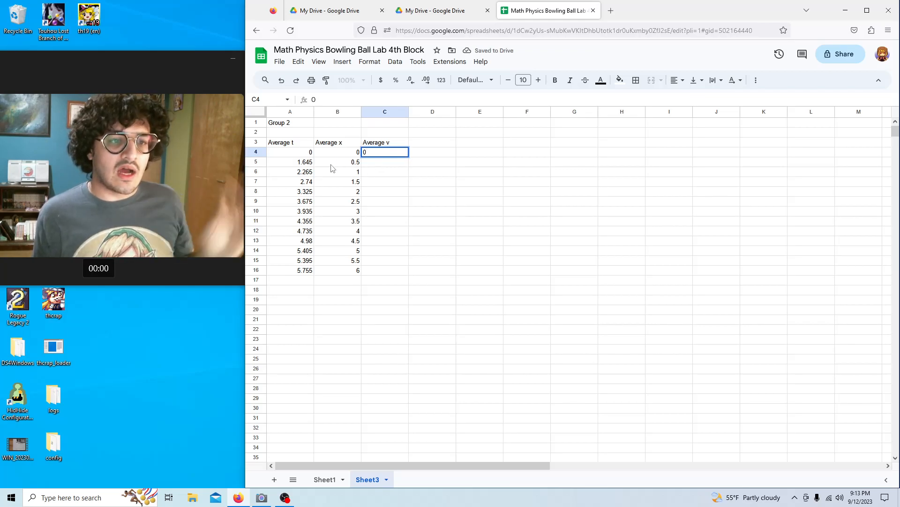
left_click(332, 164)
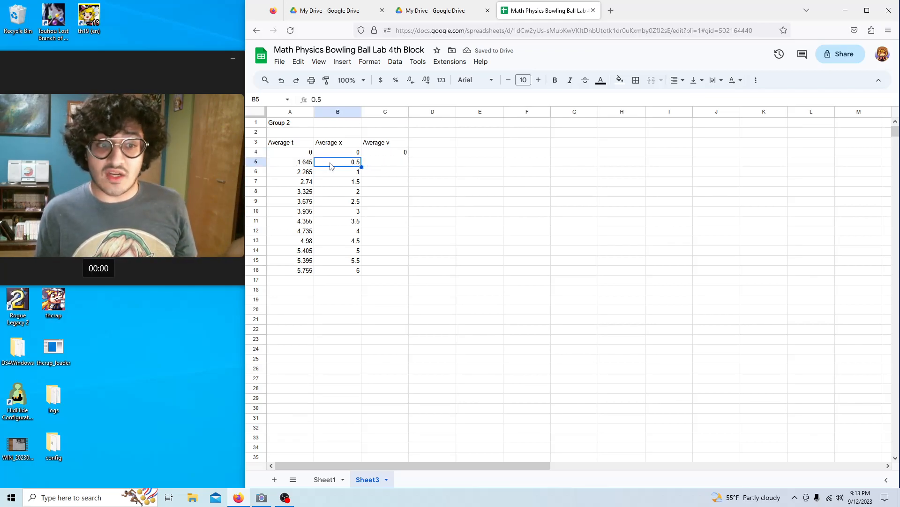
Enter the formula =B5/A5 in C5 to compute the first average velocity.
double_click(373, 163)
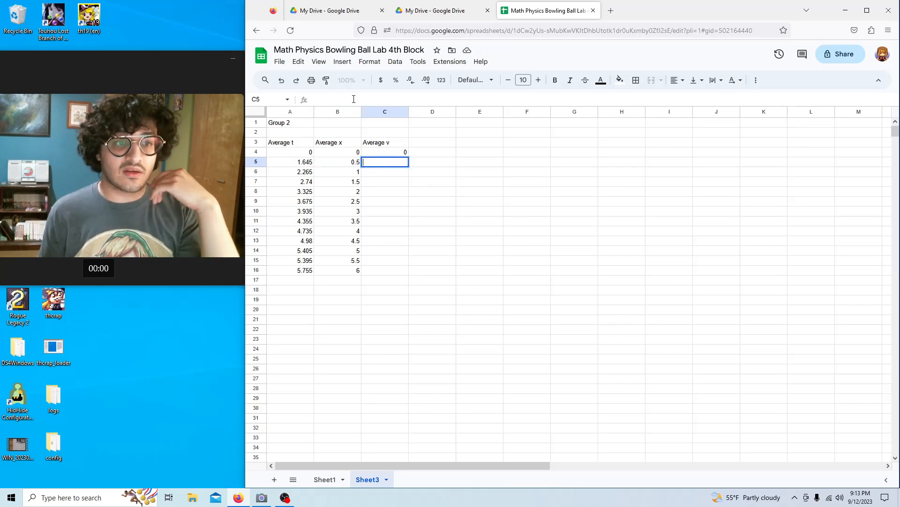
type("=")
left_click(358, 165)
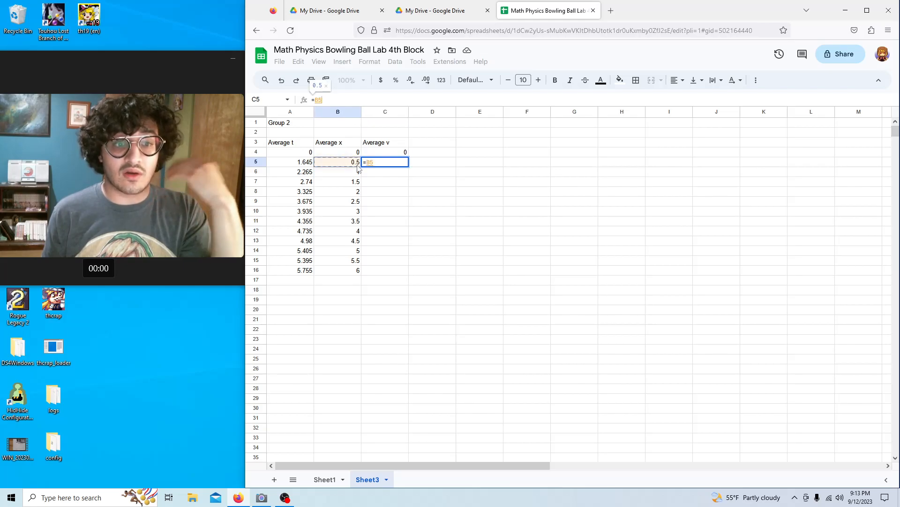
type("/")
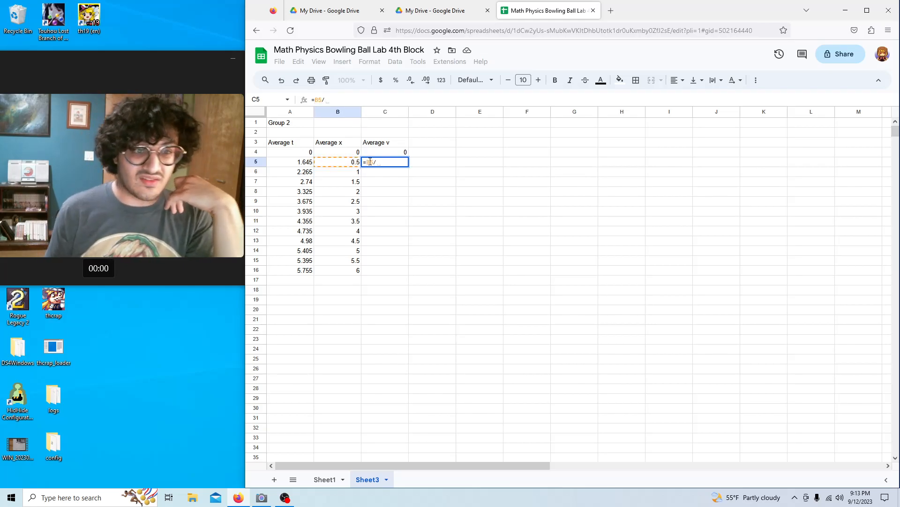
left_click(308, 162)
key("Return")
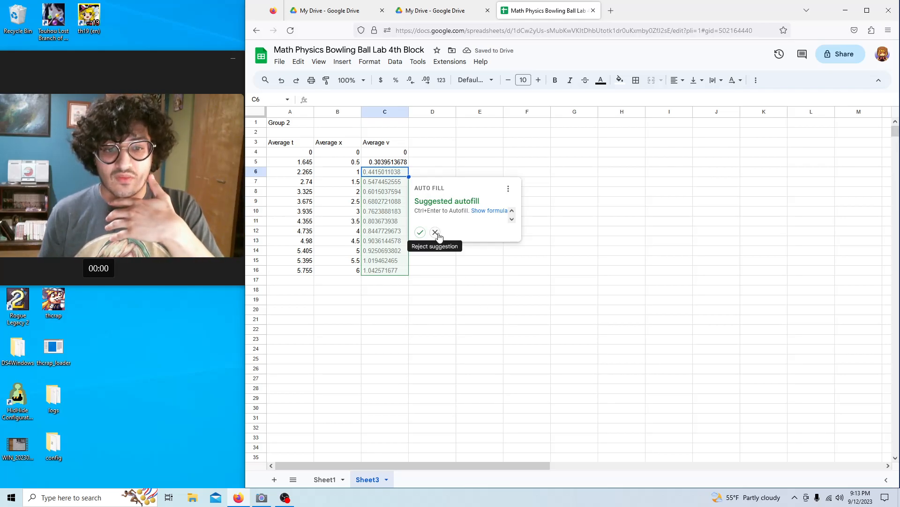
Reject the autofill suggestion and fill the velocity formula down from C5 to C16.
left_click(435, 233)
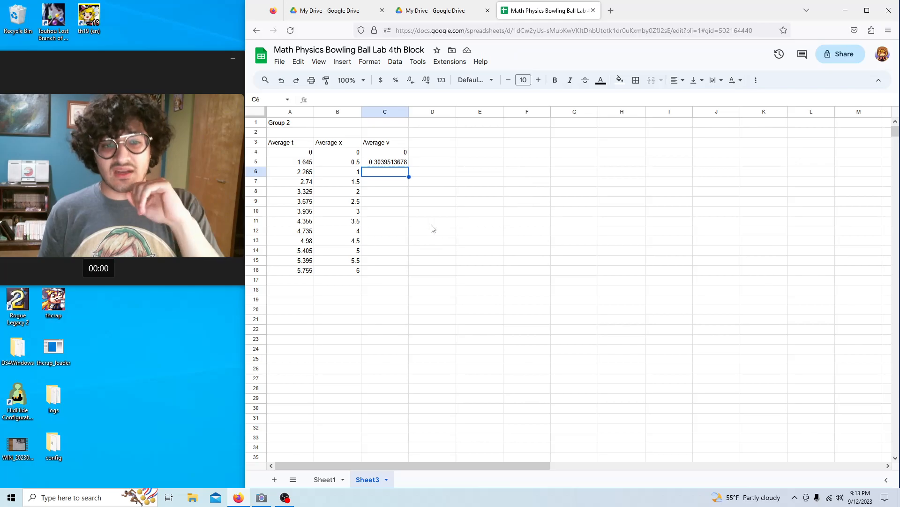
left_click(405, 164)
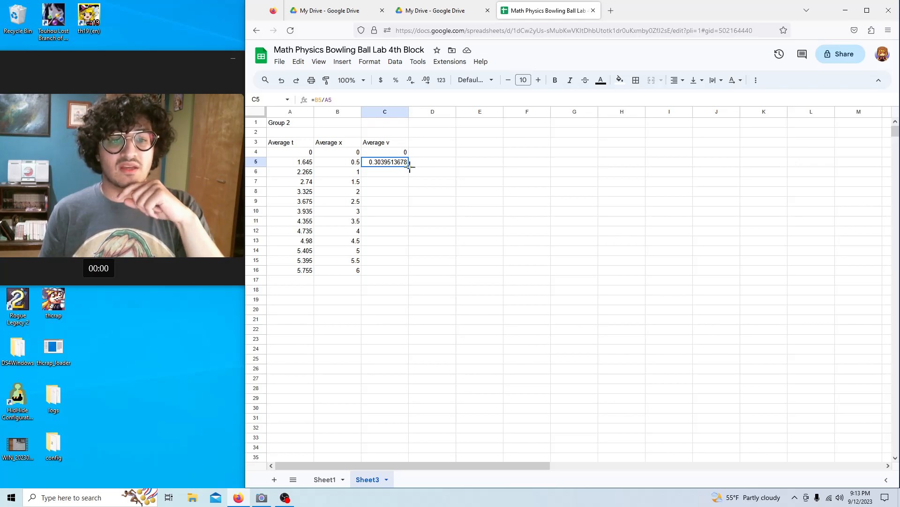
left_click_drag(410, 167, 407, 274)
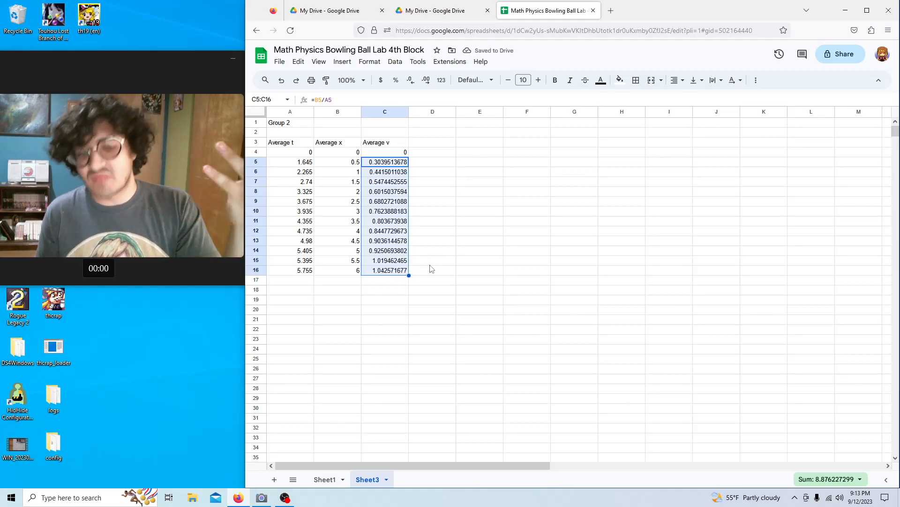
left_click(443, 155)
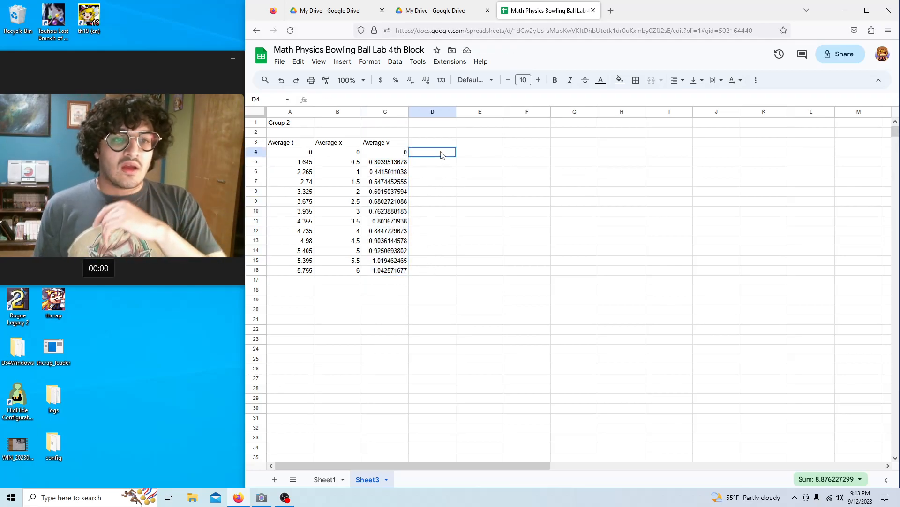
left_click(467, 144)
Insert a line chart beside the data table and begin choosing its X-axis range.
left_click(343, 63)
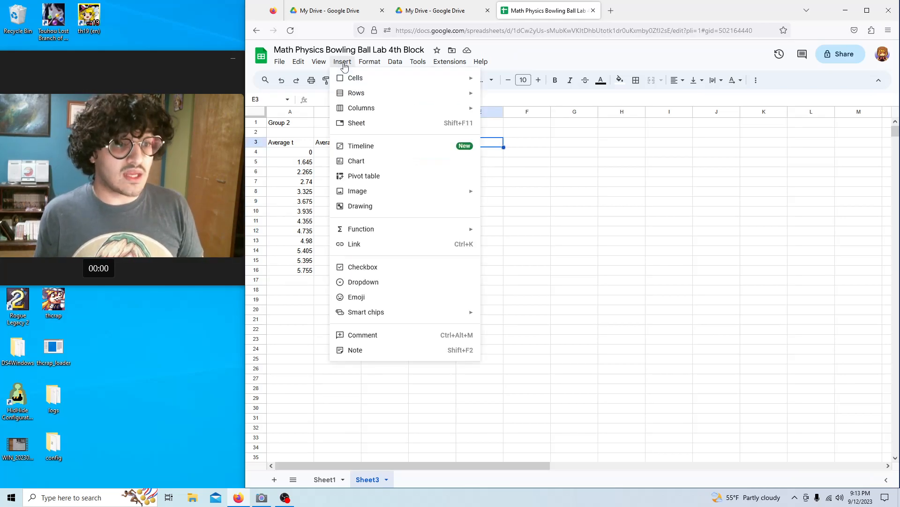
left_click(357, 161)
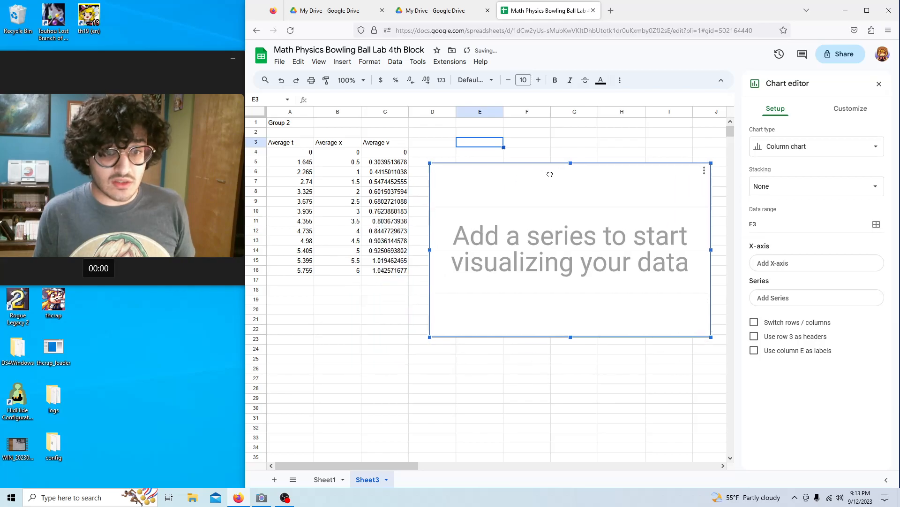
left_click_drag(549, 177, 552, 145)
left_click(828, 148)
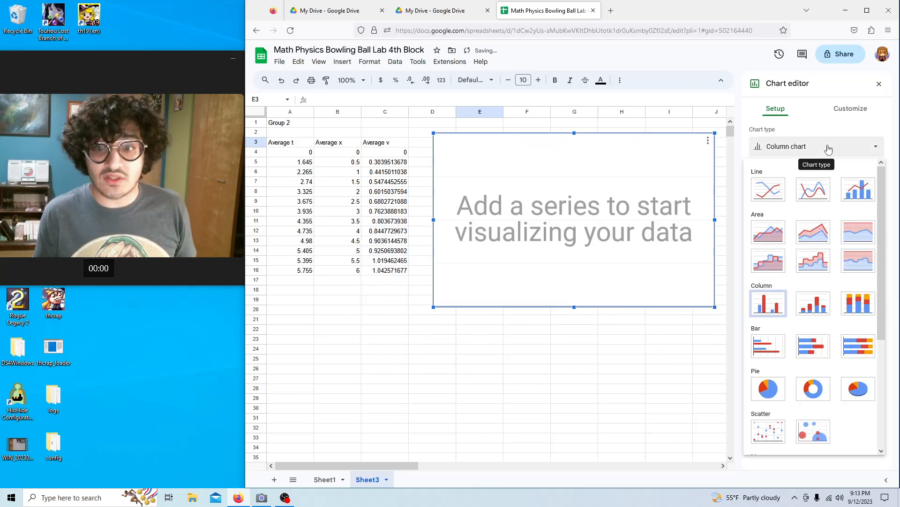
left_click(774, 195)
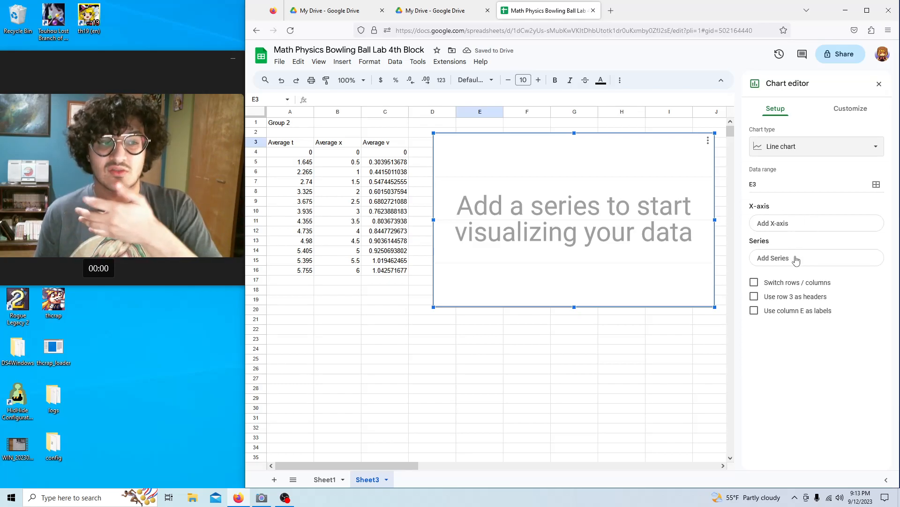
left_click(793, 228)
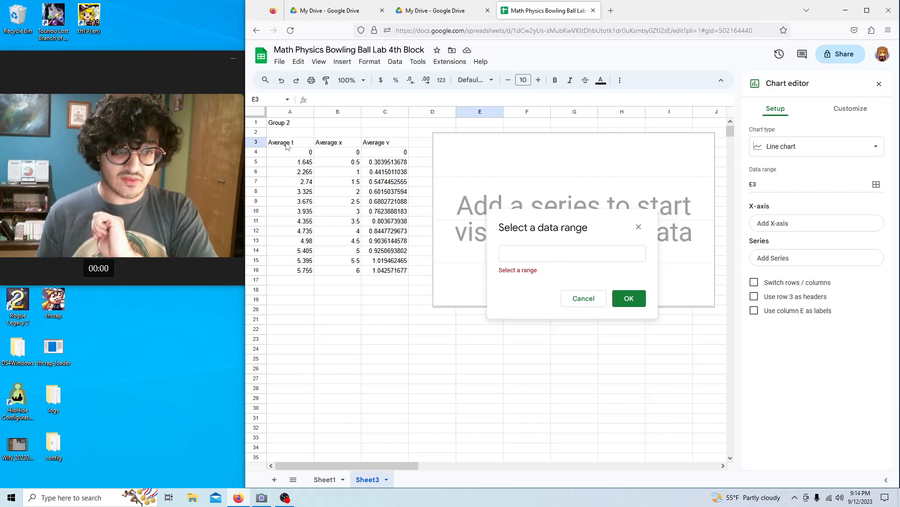
Plot Average x (B3:B16) as the series against Average t (A3:A16) on the X-axis.
left_click_drag(287, 146, 310, 271)
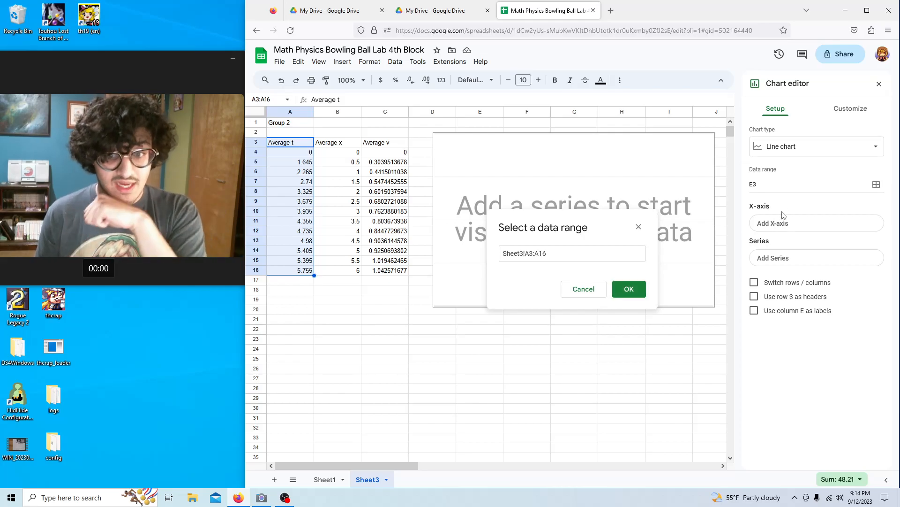
left_click(629, 289)
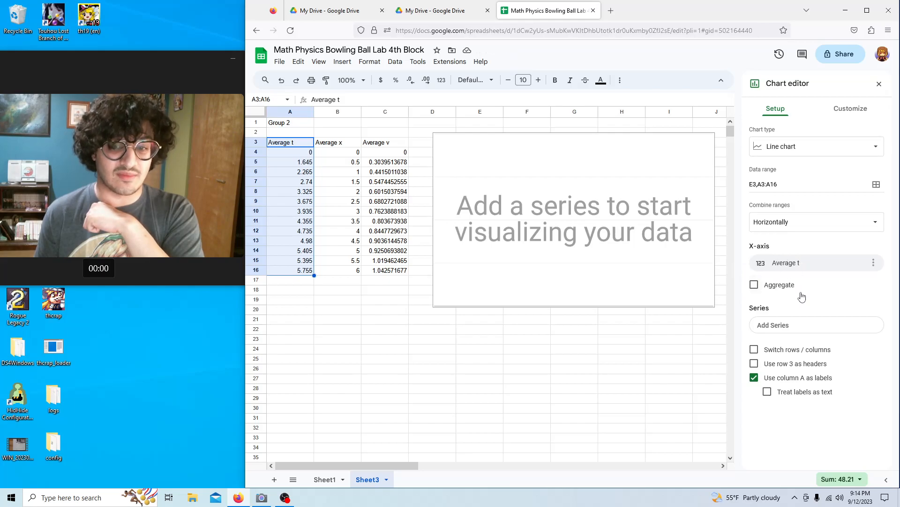
left_click(805, 328)
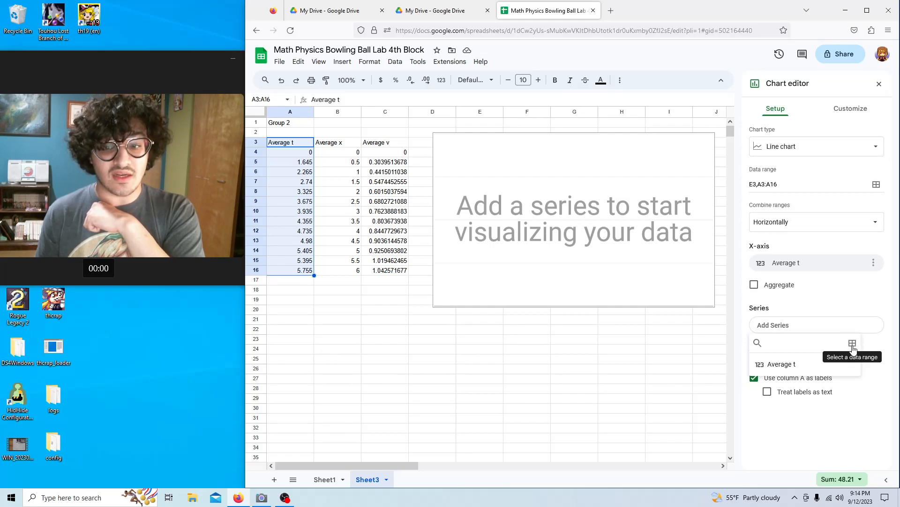
left_click(853, 344)
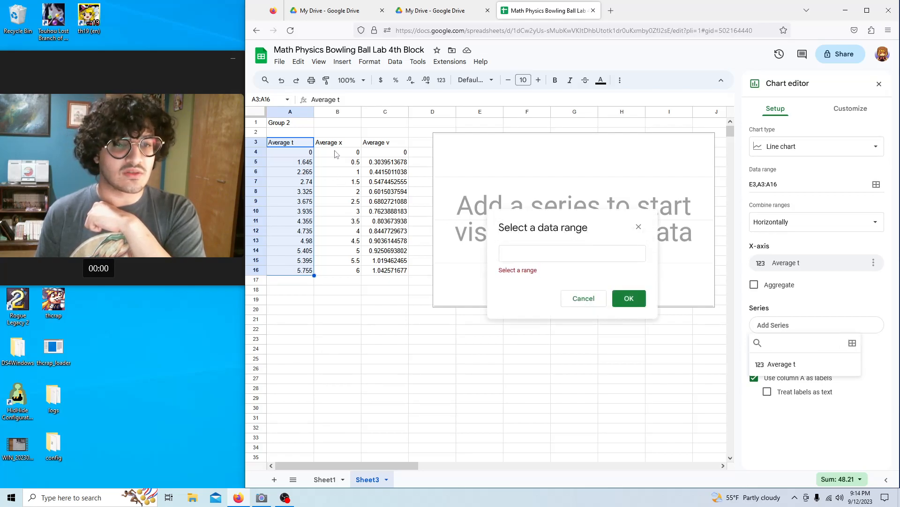
left_click_drag(337, 142, 343, 273)
left_click(629, 288)
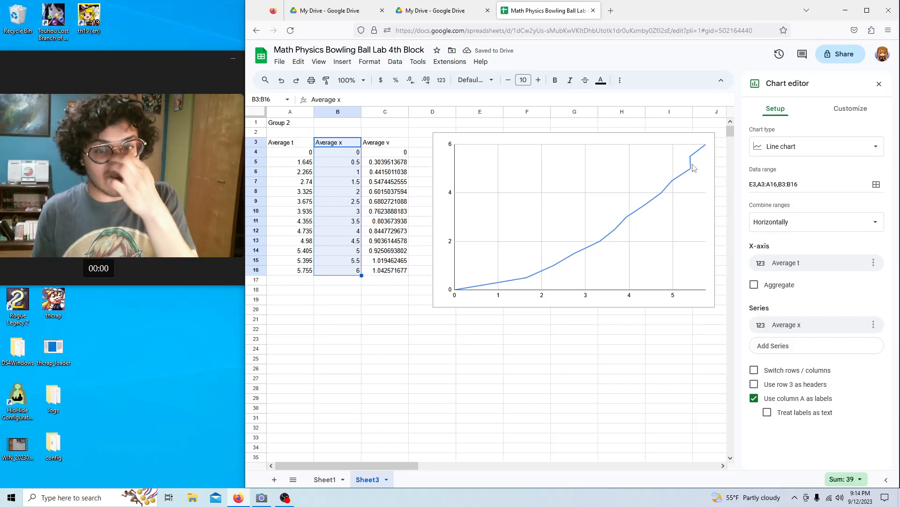
left_click(843, 115)
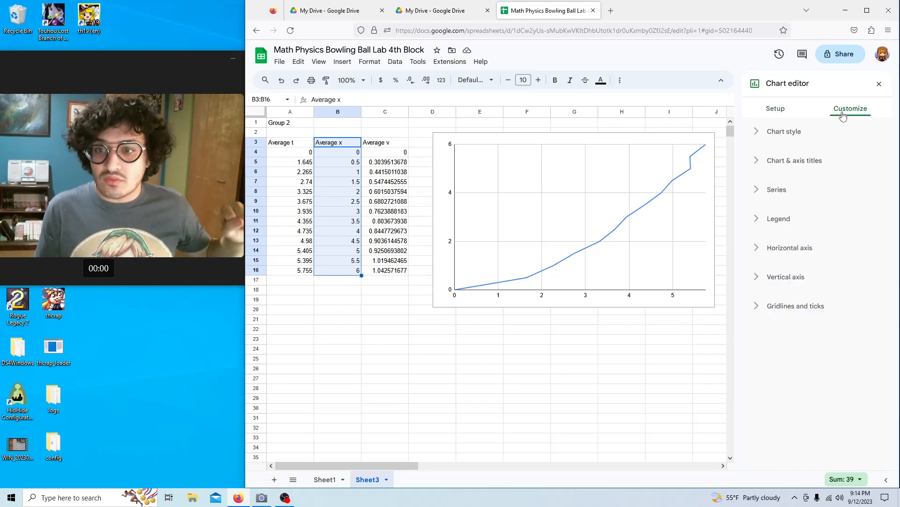
Title the chart 'Position vs Time'.
left_click(757, 162)
left_click(784, 228)
left_click(786, 188)
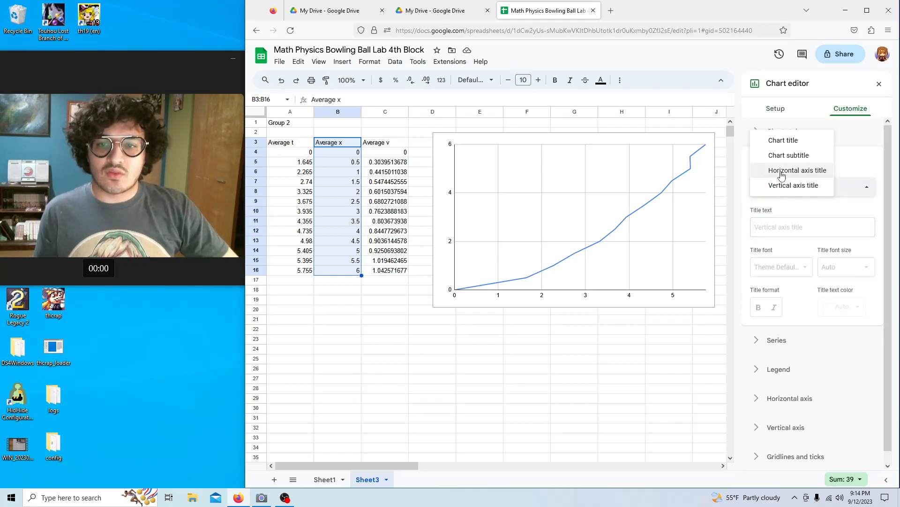
left_click(780, 140)
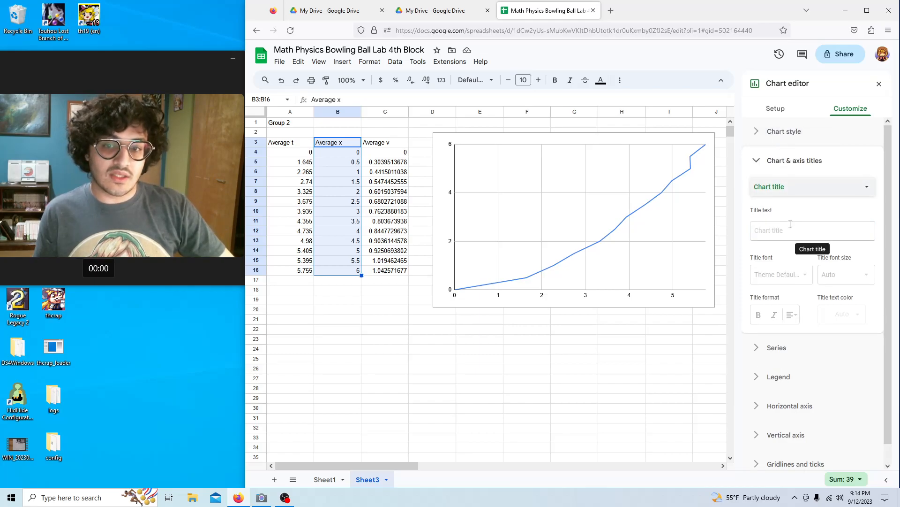
left_click(790, 225)
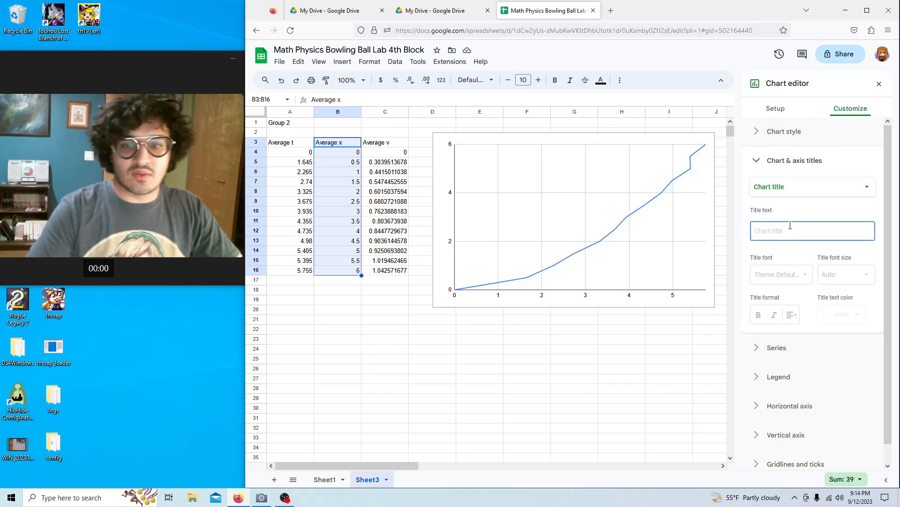
type("Po")
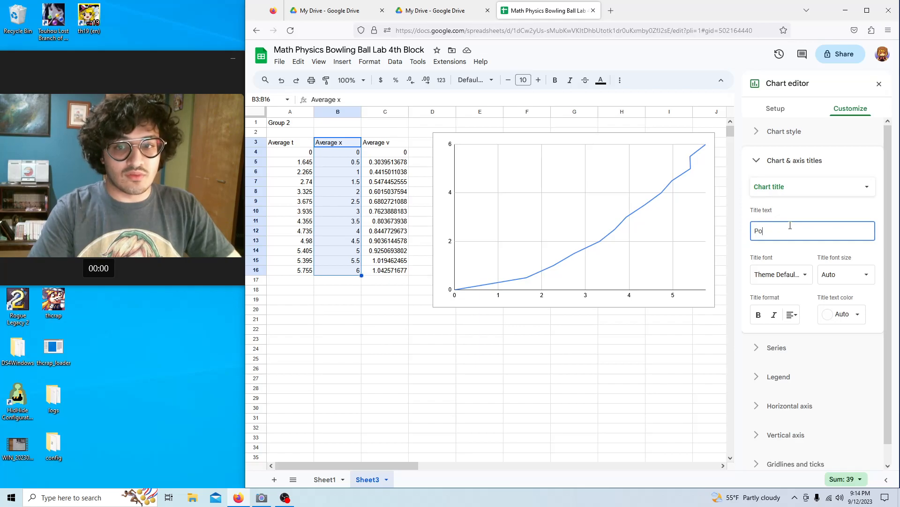
type("sition")
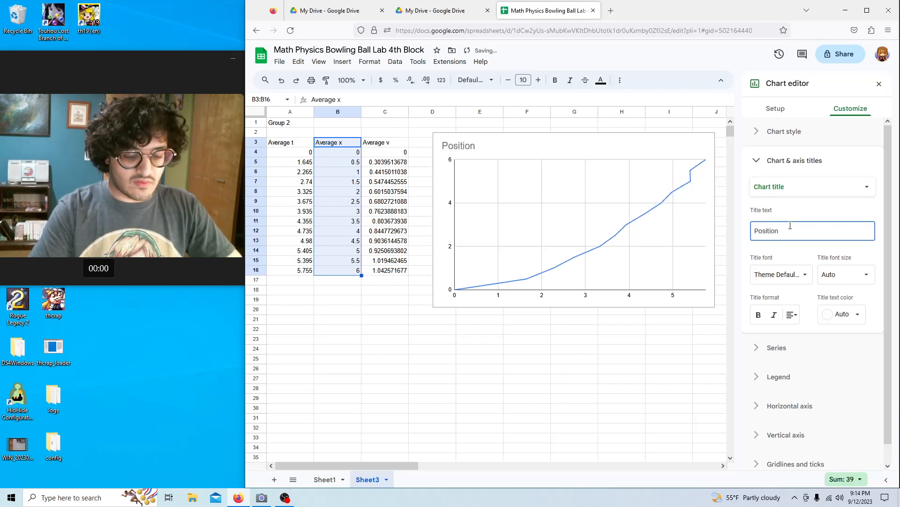
type(" vs Tio")
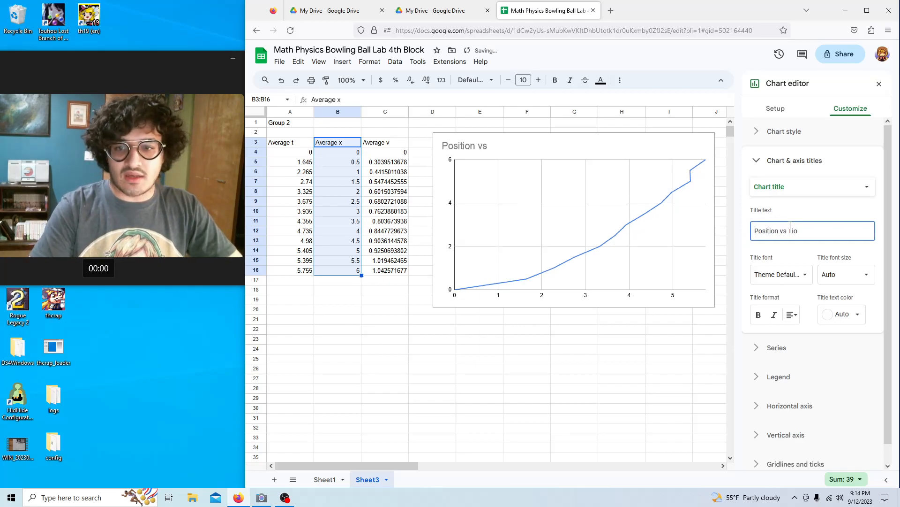
key("BackSpace")
type("me")
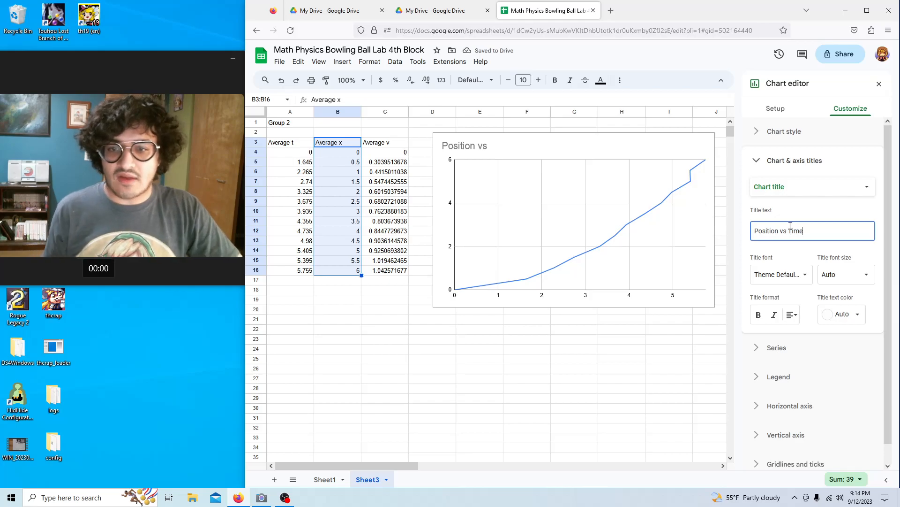
Set the horizontal axis title to 'Time (s)' and the vertical axis title to 'Postion (m)'.
left_click(819, 190)
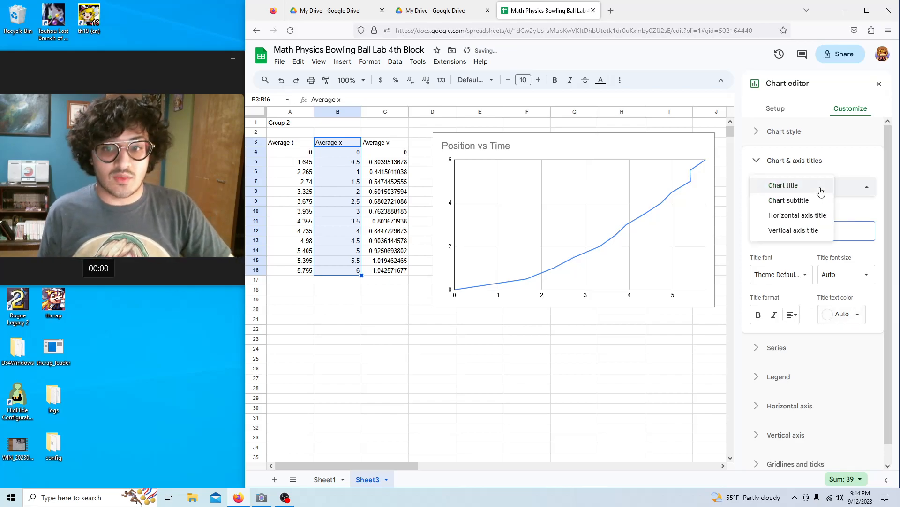
left_click(811, 215)
left_click(812, 229)
type("Tim")
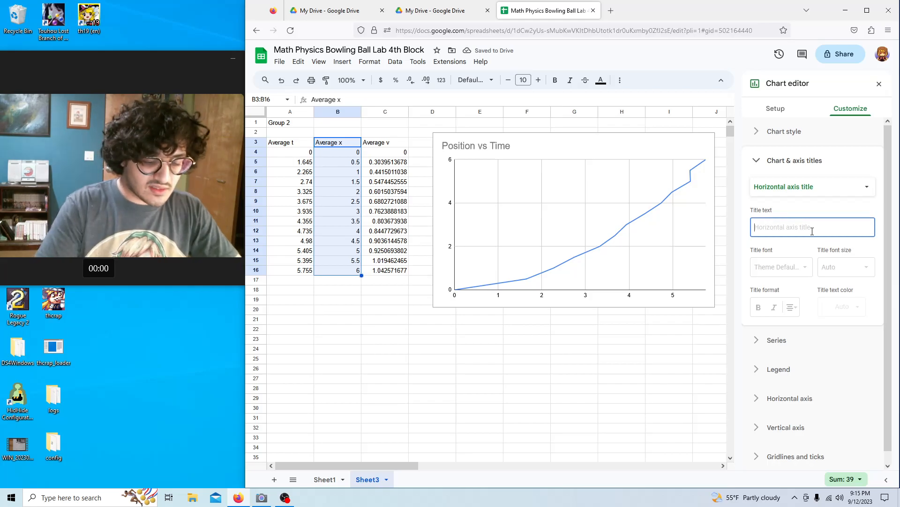
type("e (s")
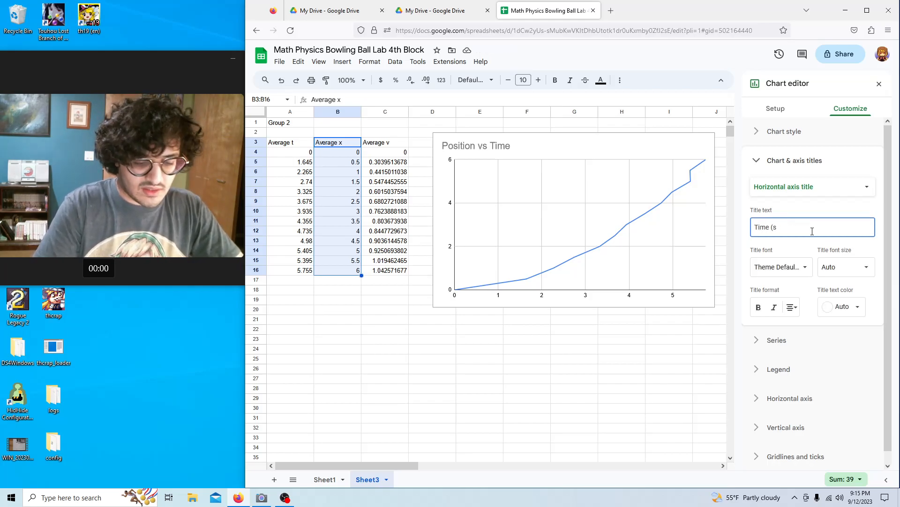
left_click(824, 186)
left_click(814, 199)
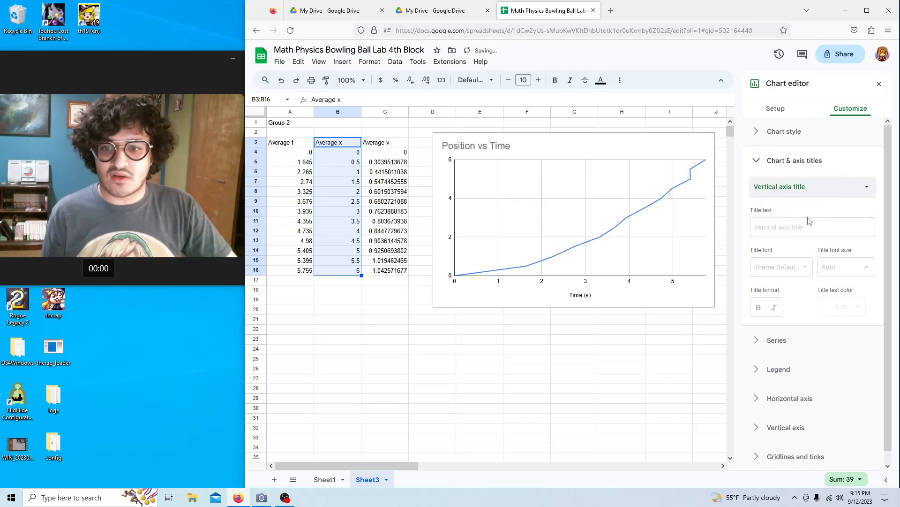
left_click(812, 230)
type("Pos")
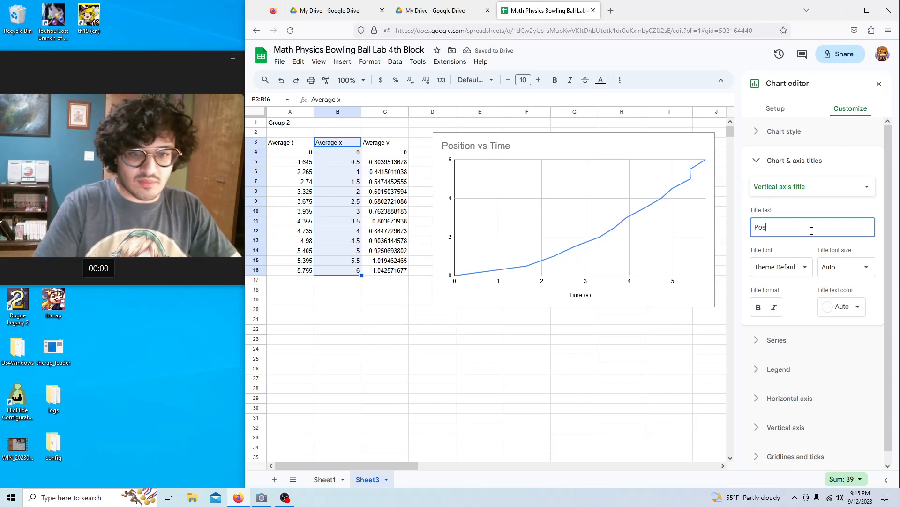
type("tion (m")
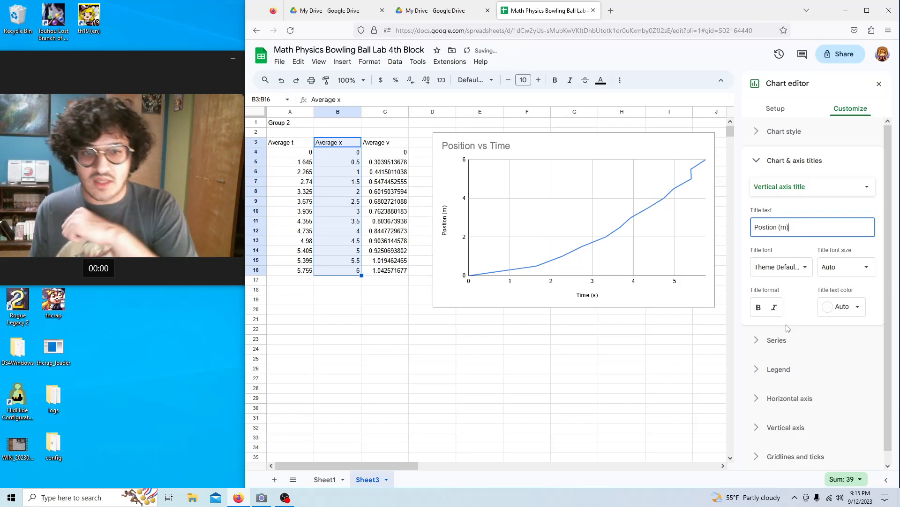
left_click(826, 167)
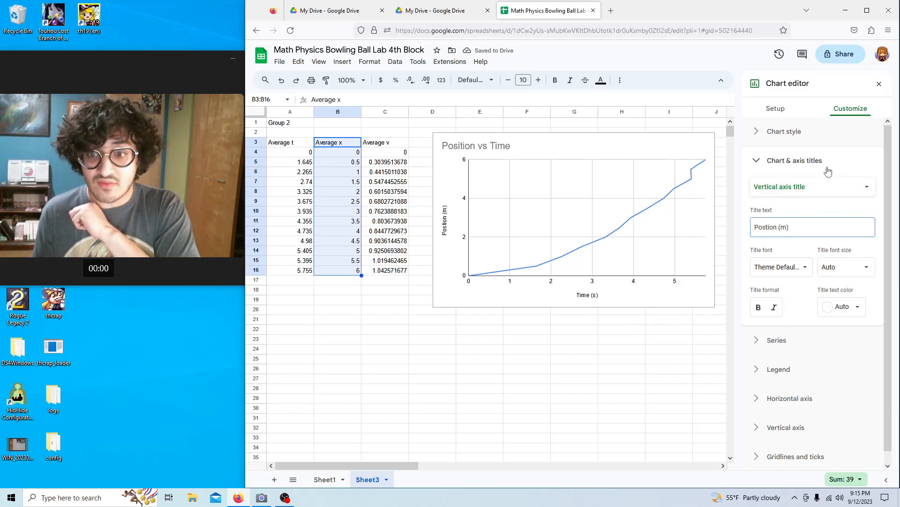
Fade the position data line to 50% opacity.
left_click(756, 190)
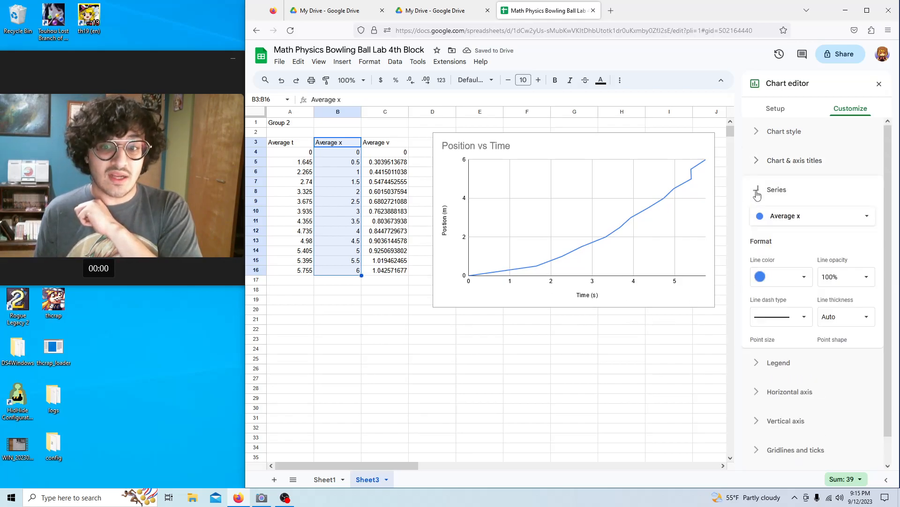
scroll(804, 324, "down", 1)
left_click(846, 239)
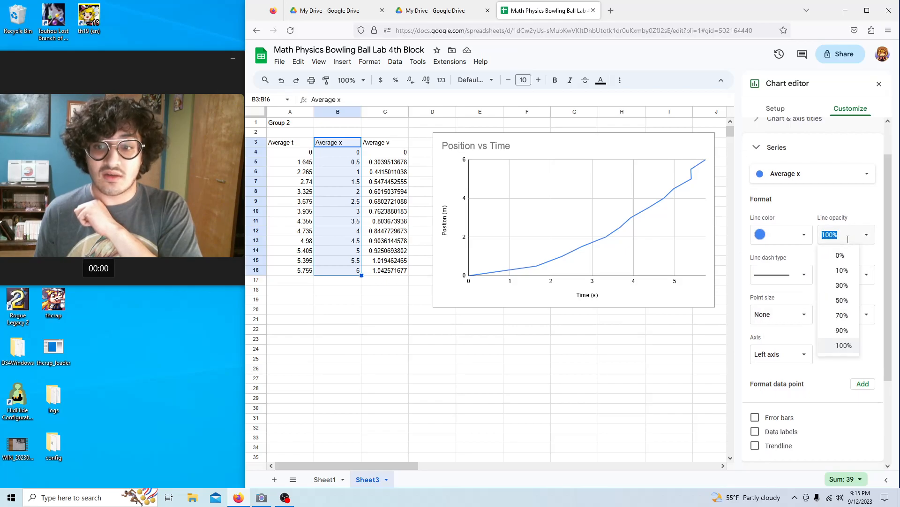
left_click(842, 300)
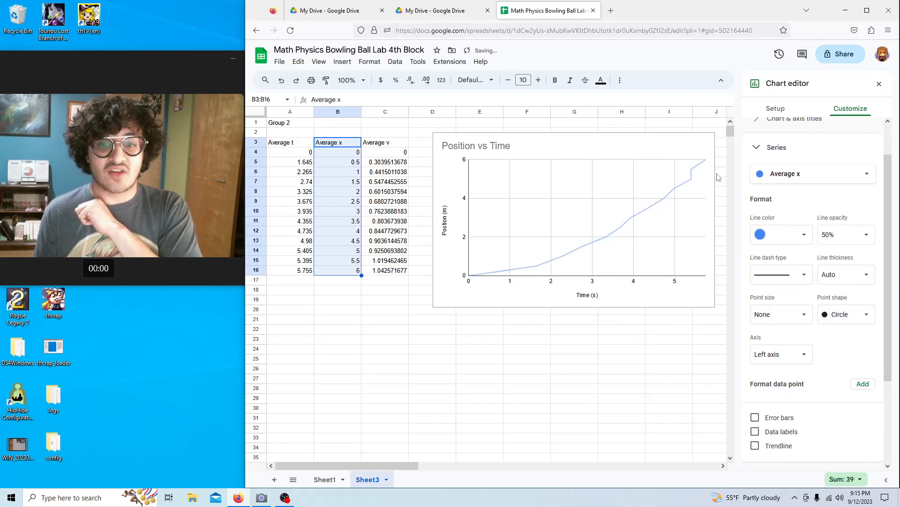
Add a trendline to the position data at 100% opacity and 4px thickness.
scroll(793, 356, "down", 2)
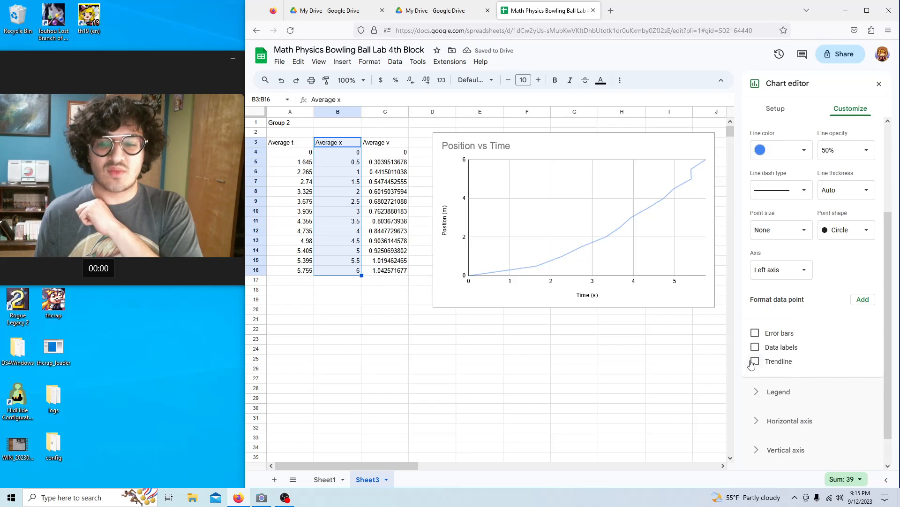
left_click(755, 361)
scroll(797, 328, "down", 3)
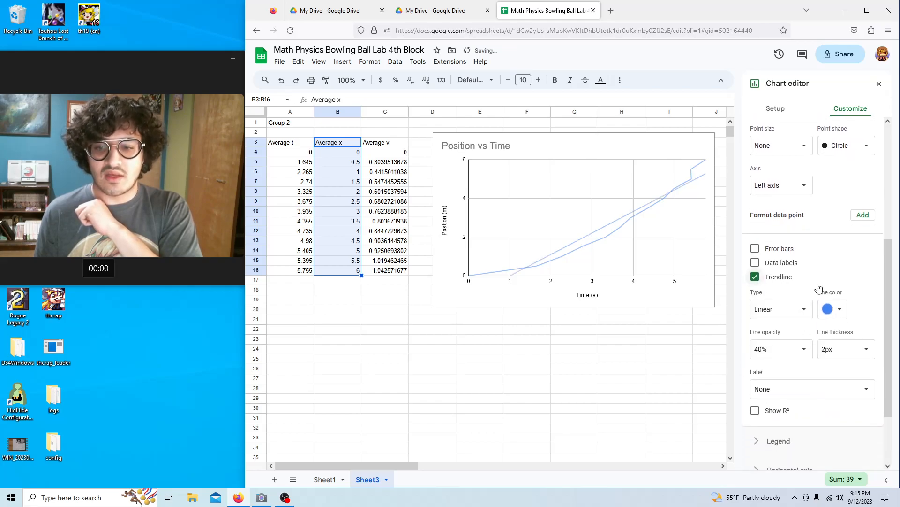
left_click(779, 348)
left_click(778, 329)
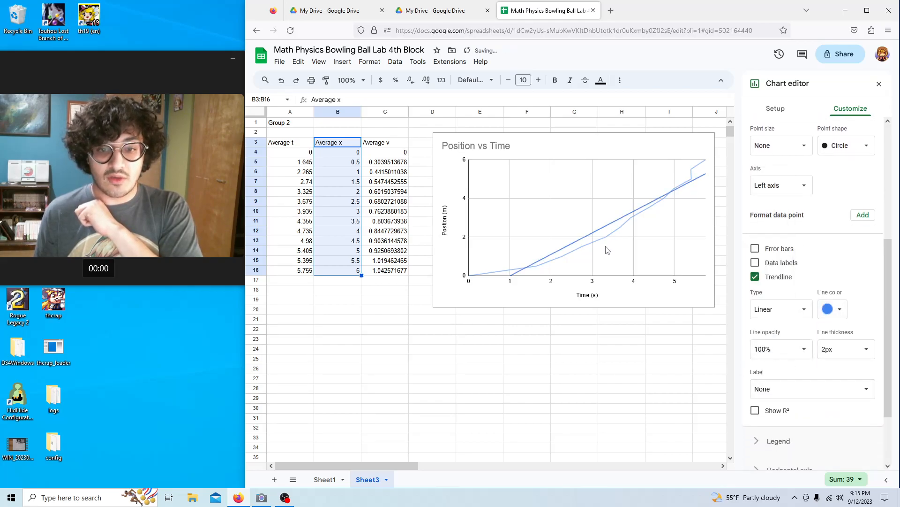
left_click(843, 349)
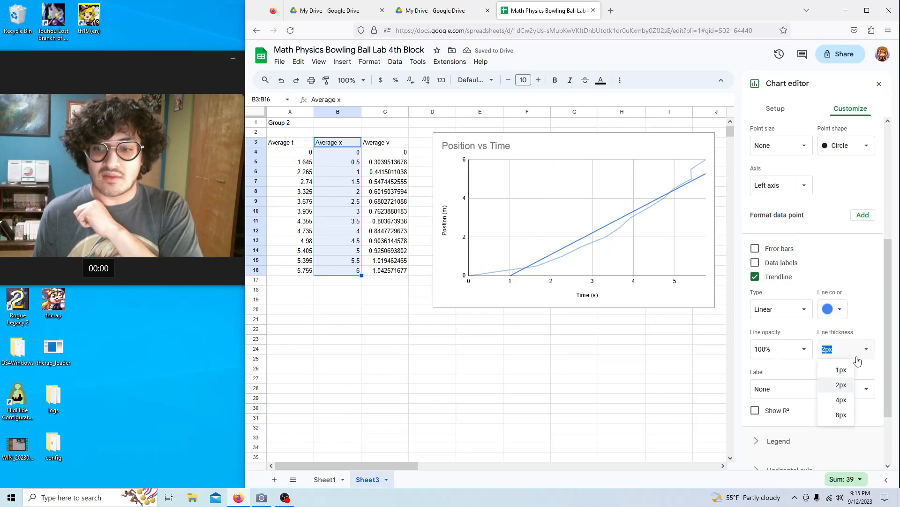
left_click(839, 401)
scroll(774, 375, "down", 2)
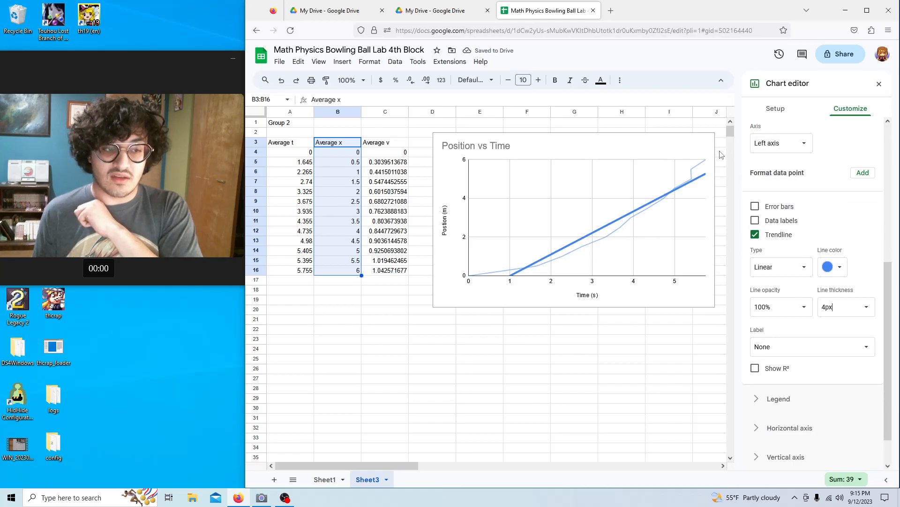
Make the trendline polynomial, labelled with its equation, and show R² in the legend.
left_click(782, 267)
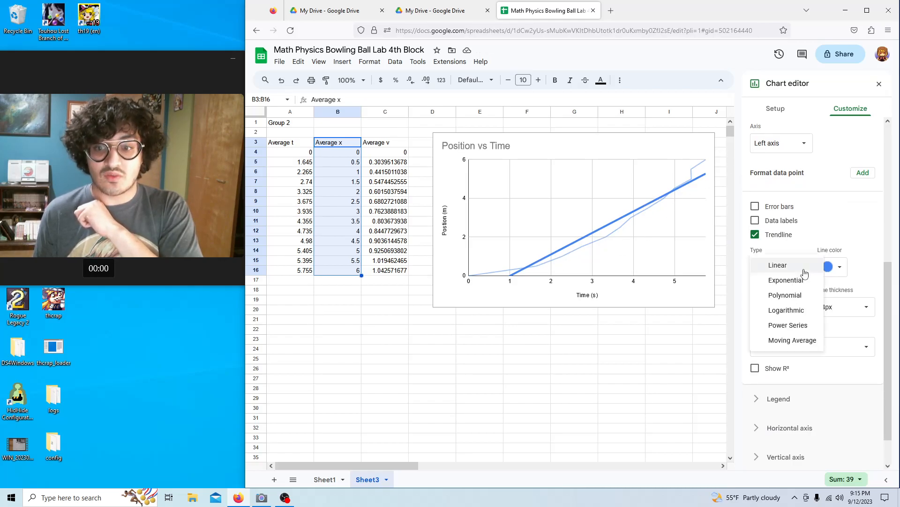
left_click(791, 295)
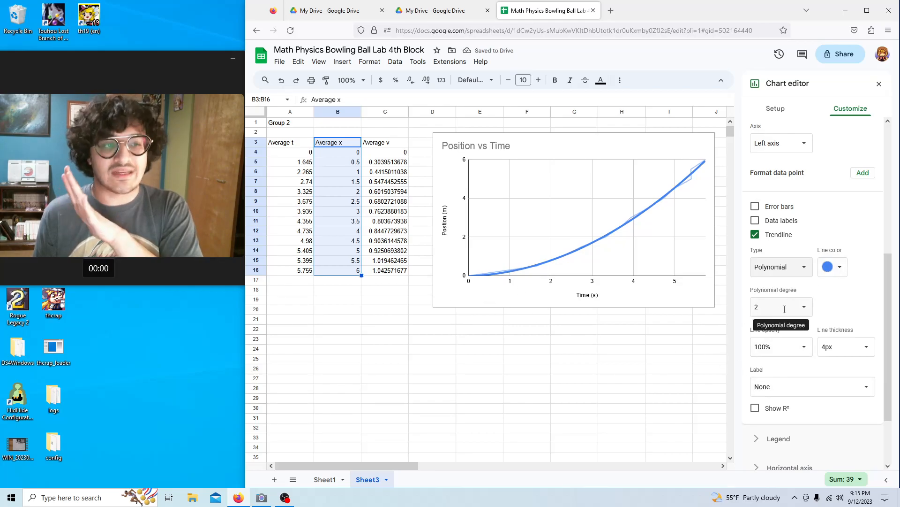
scroll(786, 329, "down", 2)
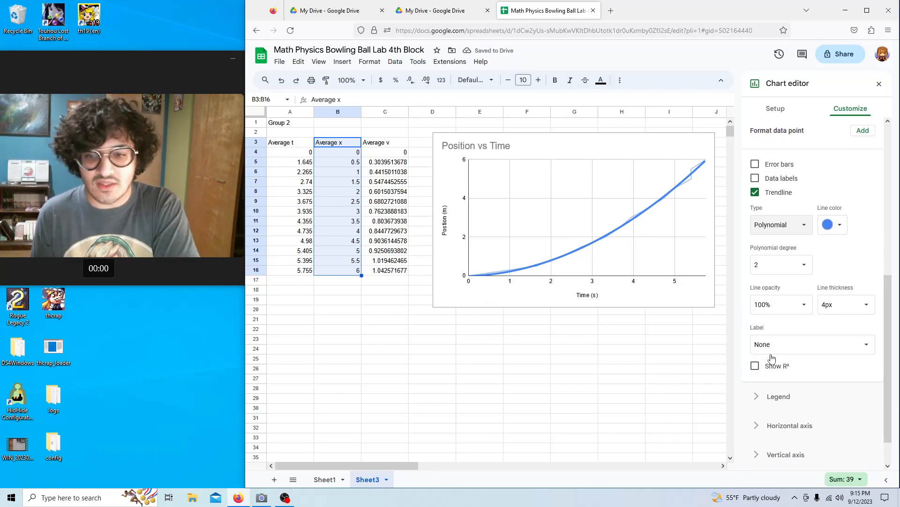
left_click(786, 350)
left_click(784, 372)
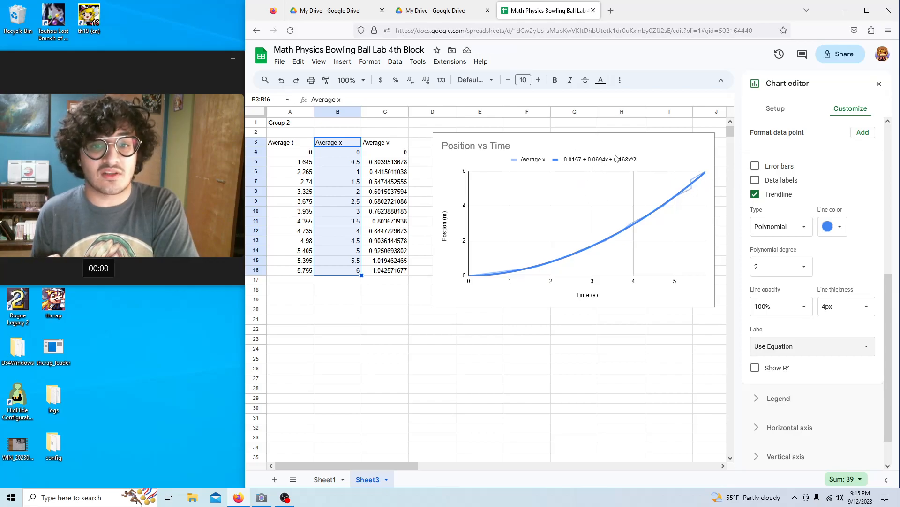
left_click(755, 369)
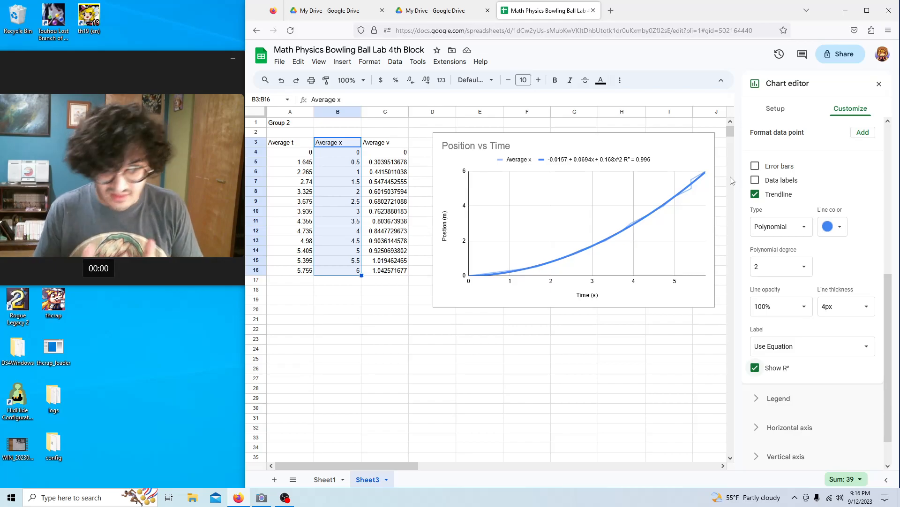
Briefly compare a linear fit, then switch the trendline back to polynomial.
left_click(787, 236)
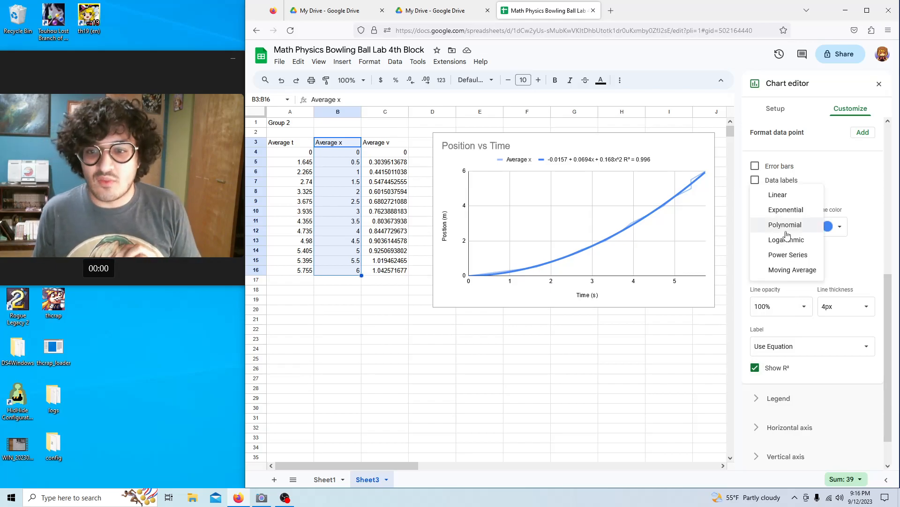
left_click(782, 196)
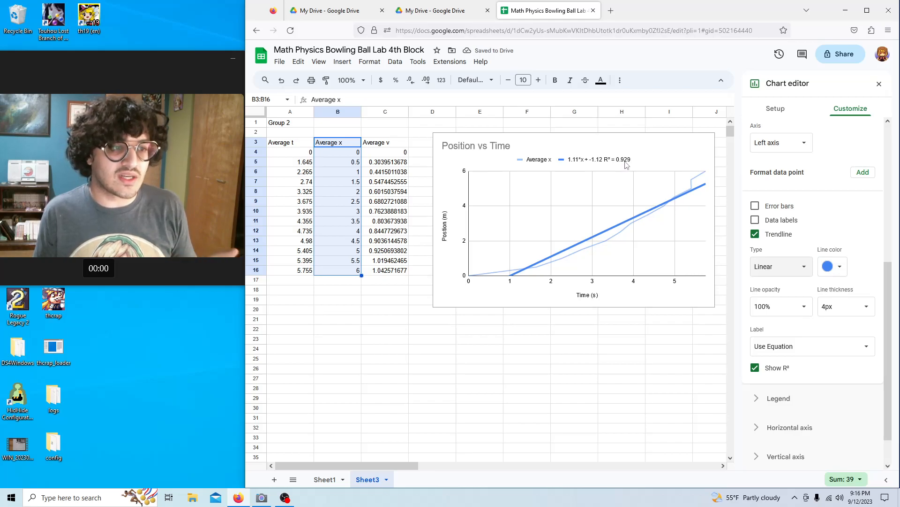
left_click(793, 267)
left_click(787, 296)
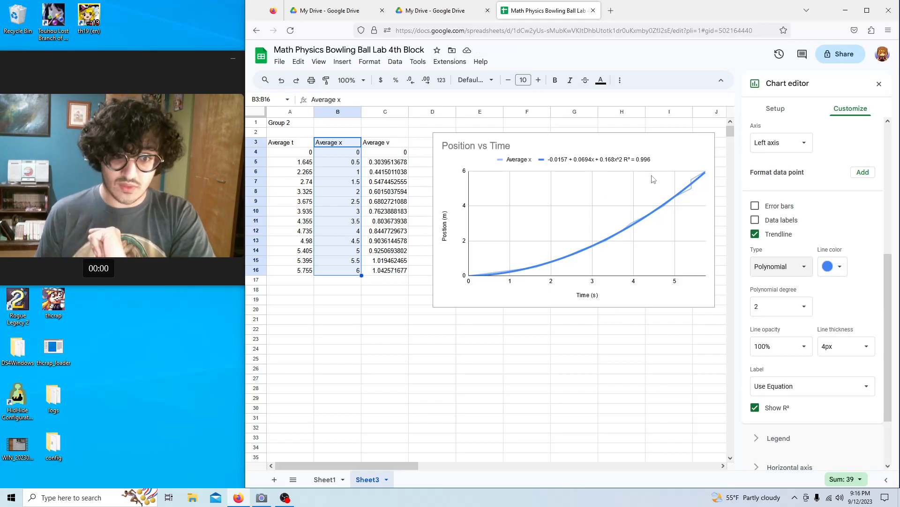
Insert a second chart below the Position vs Time chart and make it a line chart.
left_click(492, 331)
right_click(493, 331)
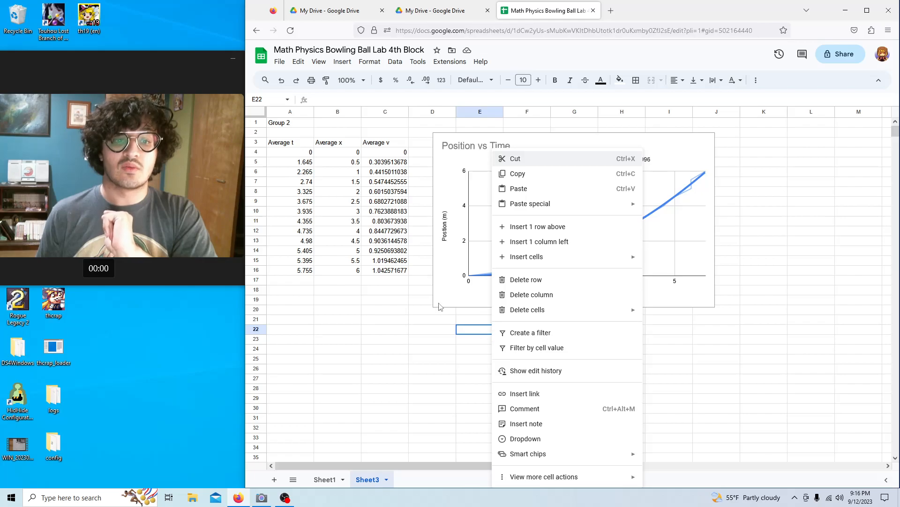
left_click(478, 333)
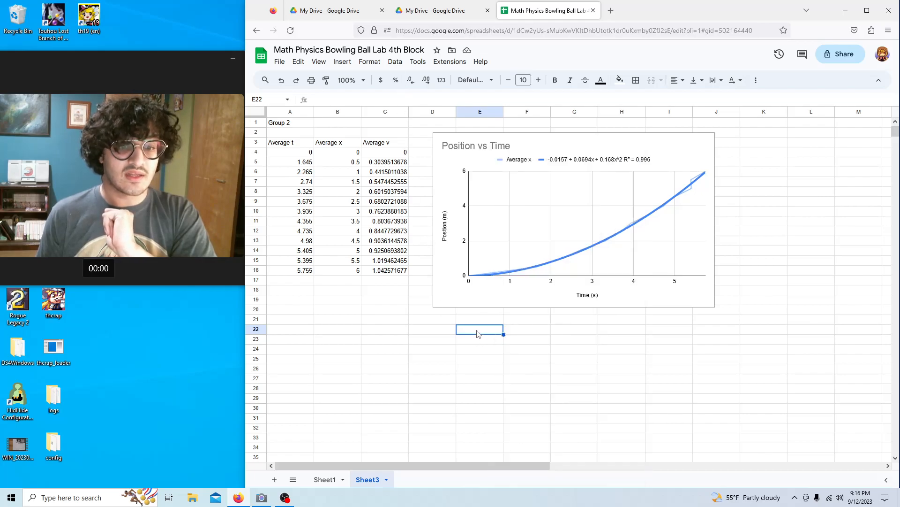
left_click(343, 62)
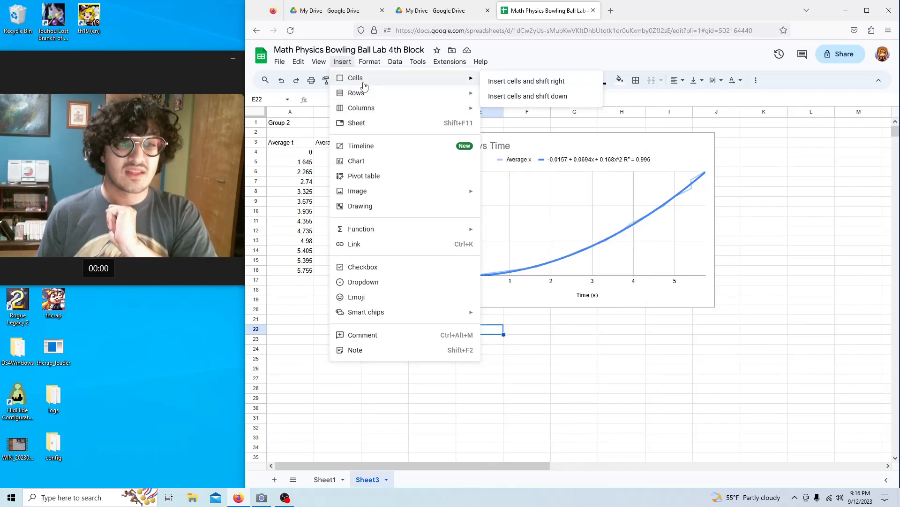
left_click(378, 163)
left_click_drag(518, 226, 579, 318)
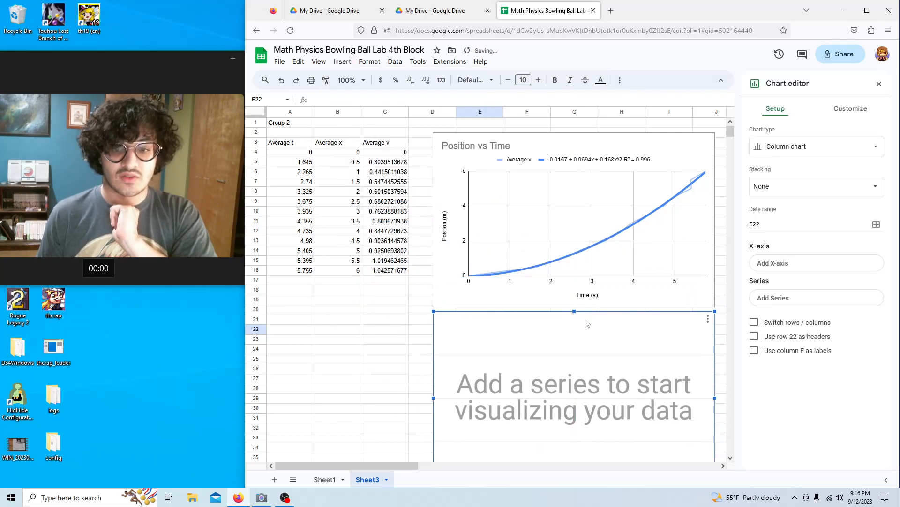
scroll(615, 381, "down", 2)
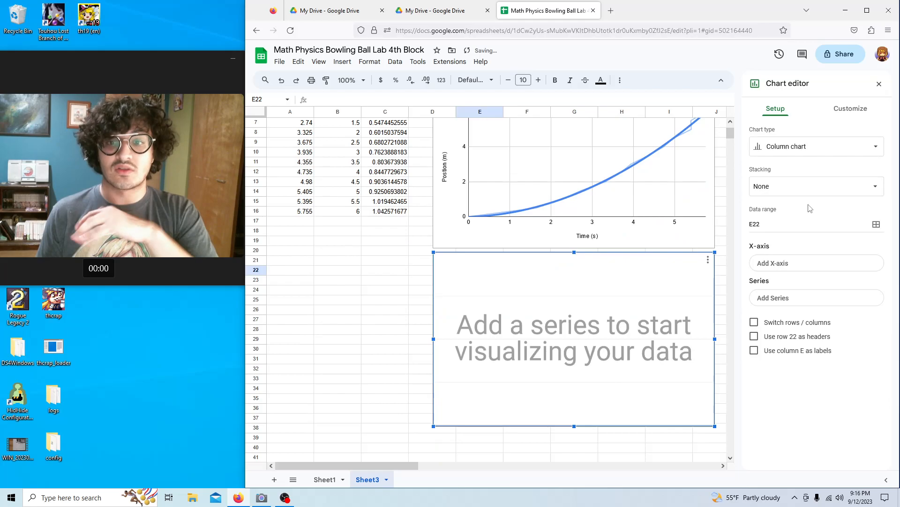
left_click(800, 149)
left_click(769, 197)
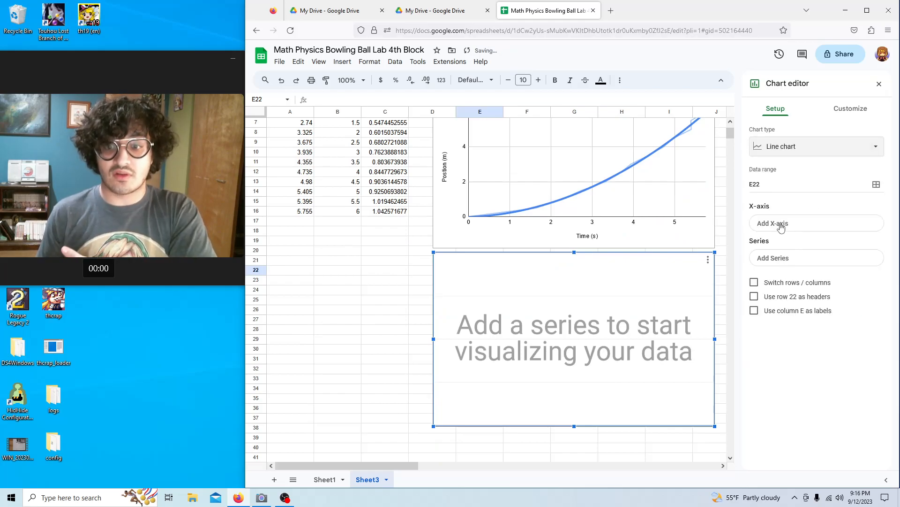
Set its X-axis to Average t (A3:A16) and its series to Average v (C3:C16).
left_click(781, 225)
scroll(344, 256, "up", 2)
left_click_drag(291, 144, 308, 271)
left_click(629, 289)
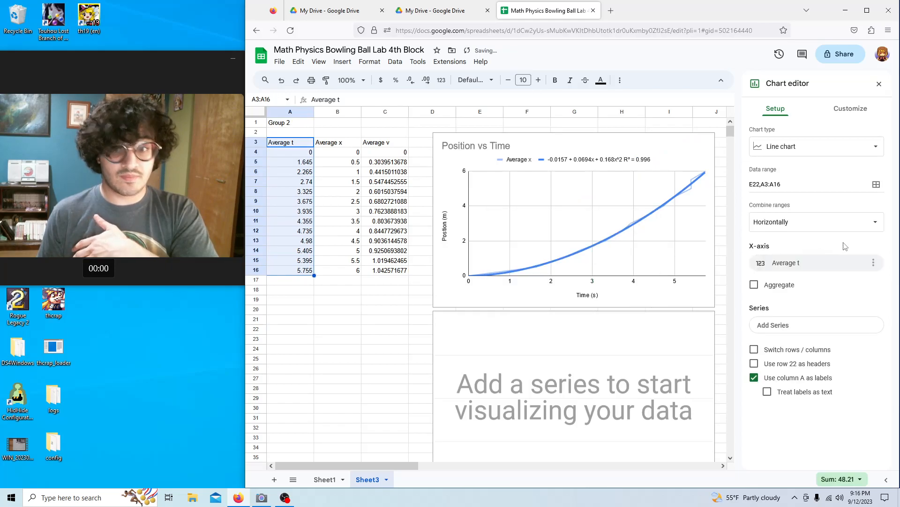
left_click(838, 326)
left_click(852, 344)
left_click_drag(372, 144, 403, 274)
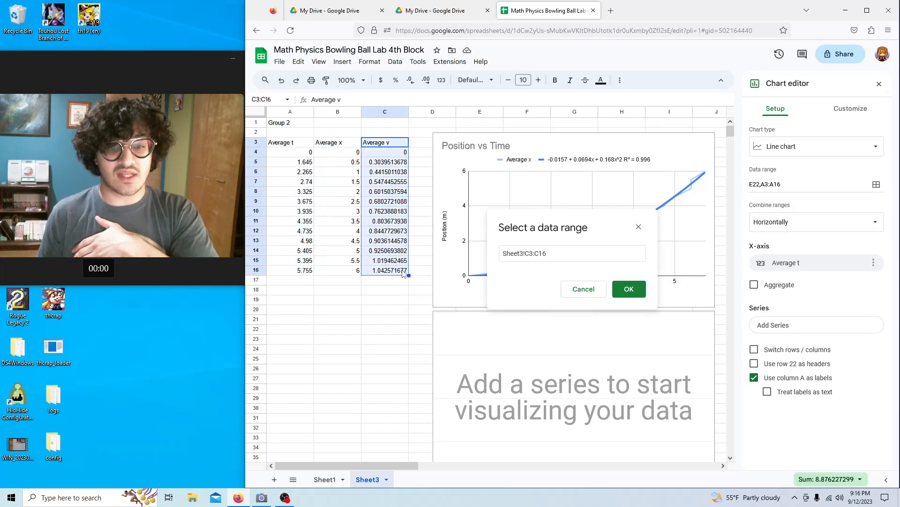
left_click(629, 289)
scroll(610, 296, "down", 4)
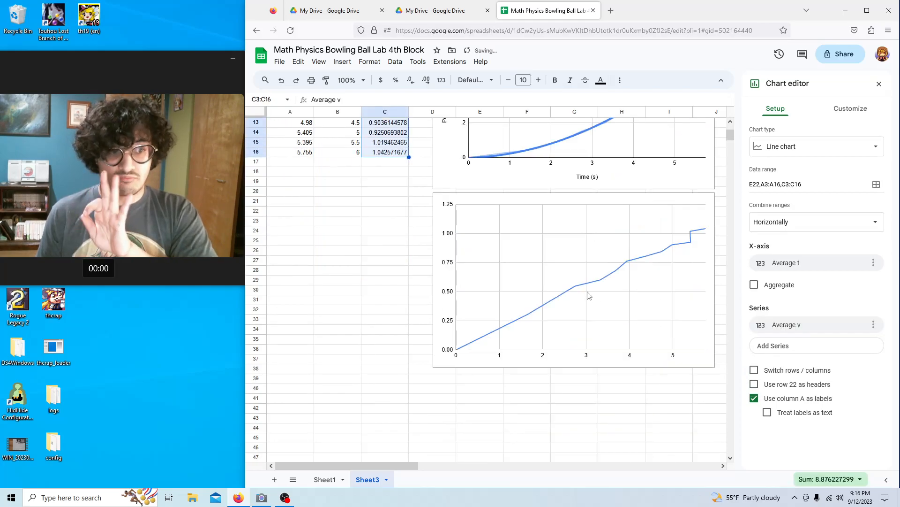
Title the velocity chart 'Velocity Vs. Time'.
left_click(851, 108)
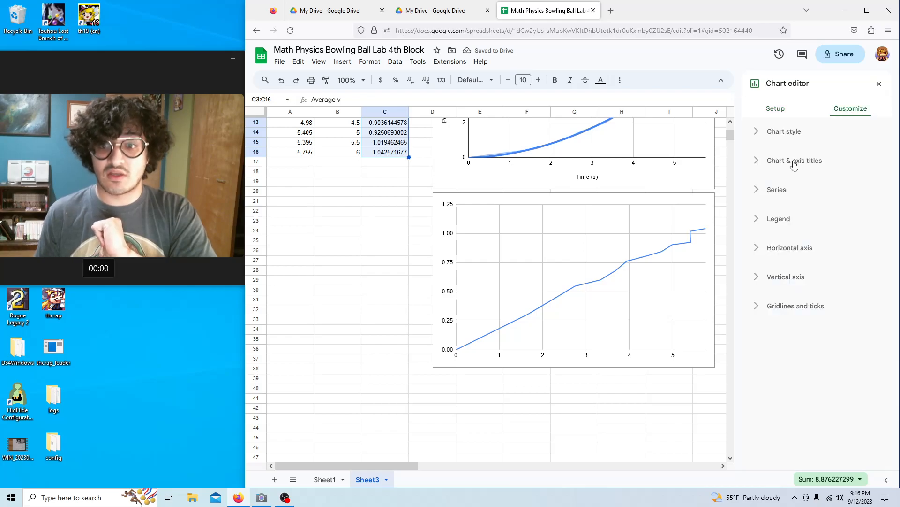
left_click(785, 162)
left_click(793, 187)
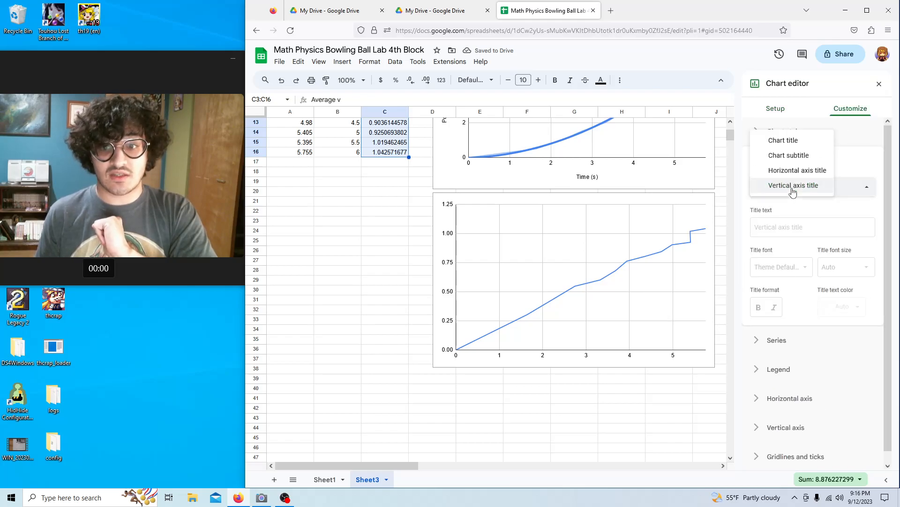
left_click(788, 142)
left_click(782, 224)
type("Velocity Vs. Time")
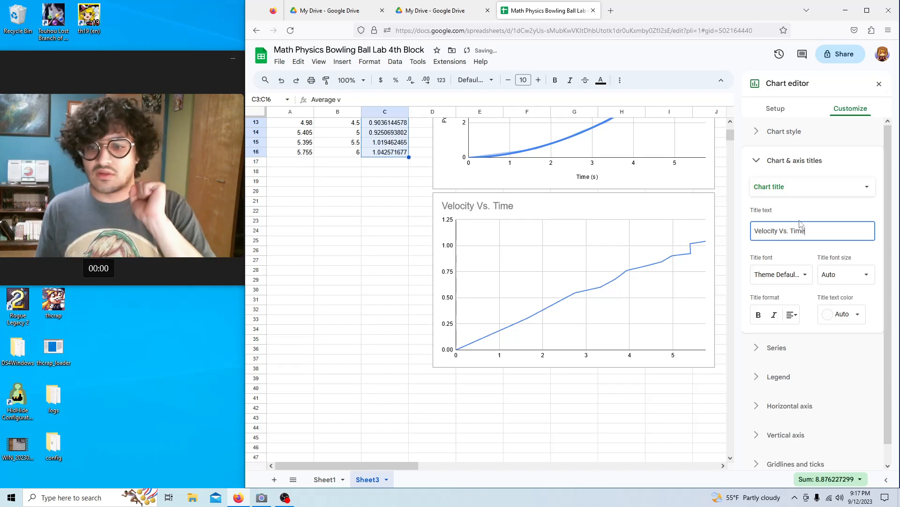
Set the axis titles to 'Time (s)' horizontally and 'Average Velocity (m/s)' vertically.
left_click(802, 189)
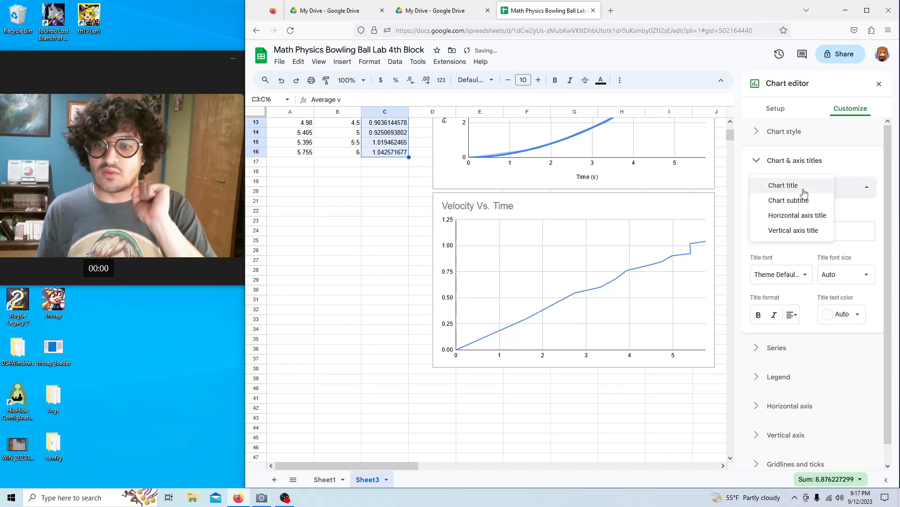
left_click(798, 215)
left_click(789, 228)
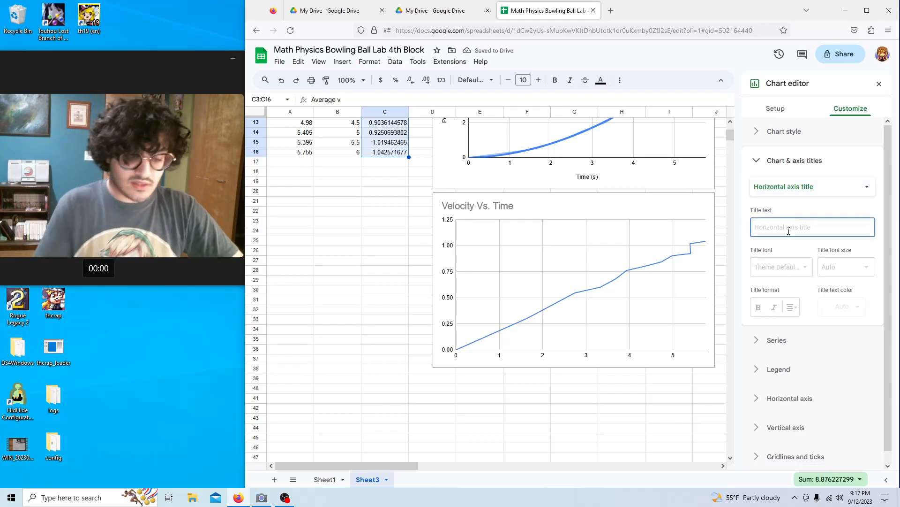
type("Time (s")
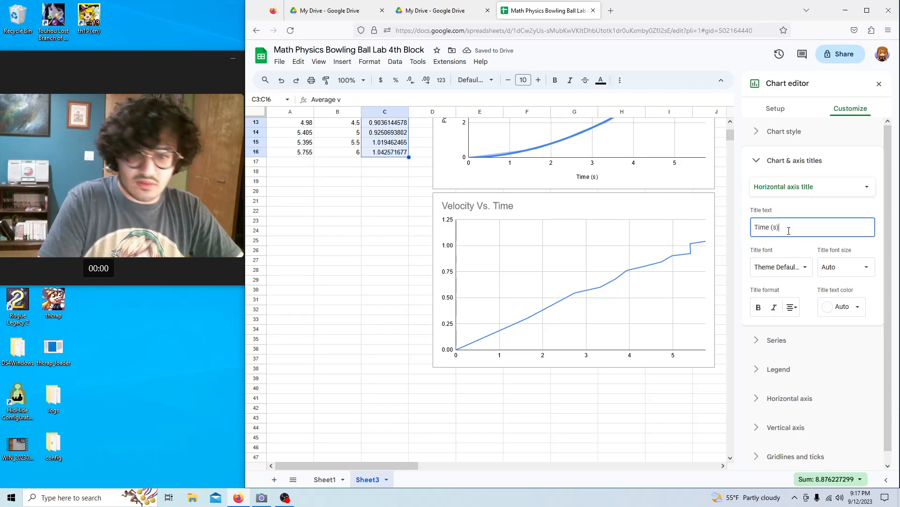
left_click(819, 187)
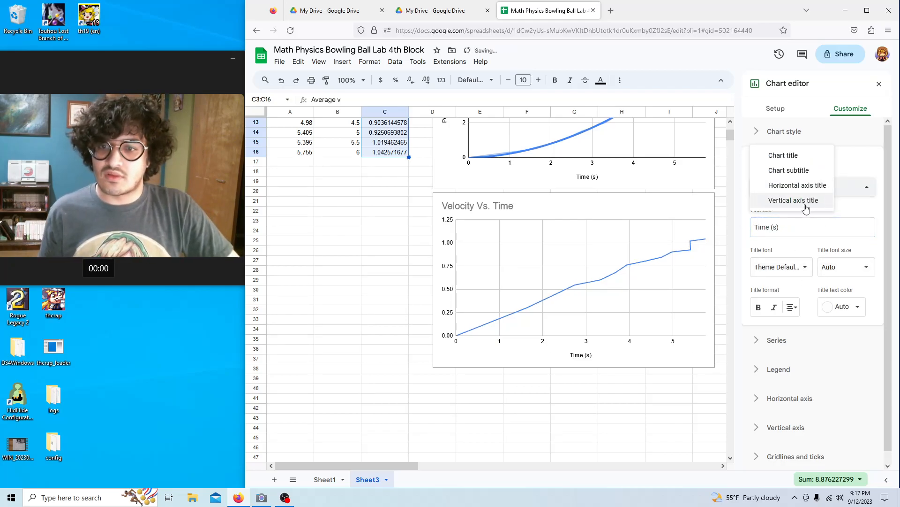
left_click(806, 205)
left_click(806, 225)
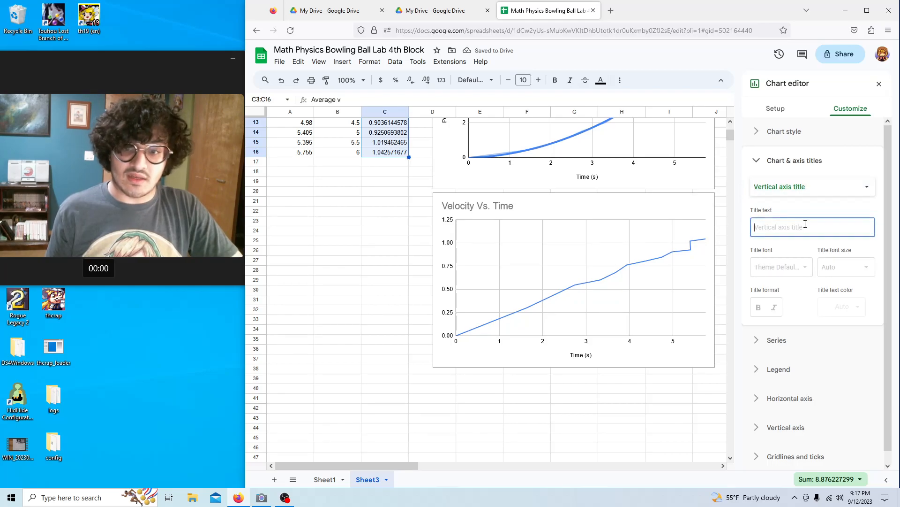
type("v")
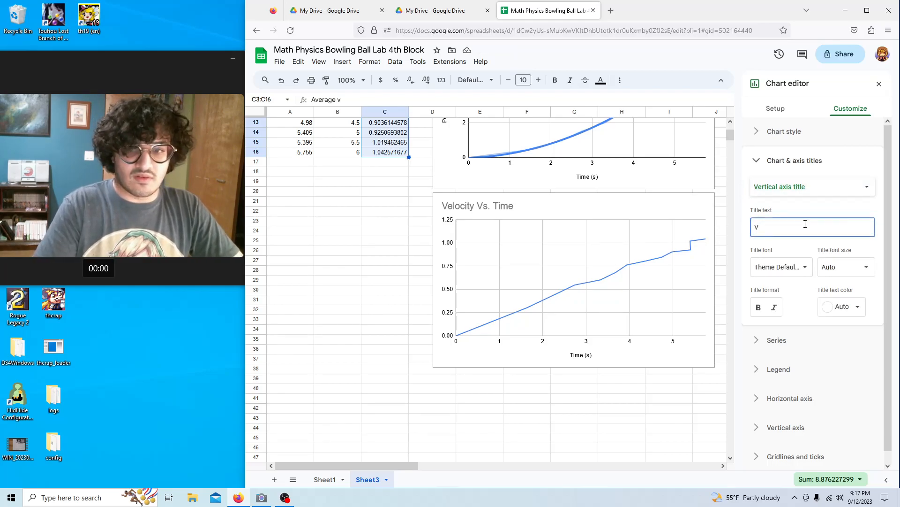
key("BackSpace")
type("Average Veloc")
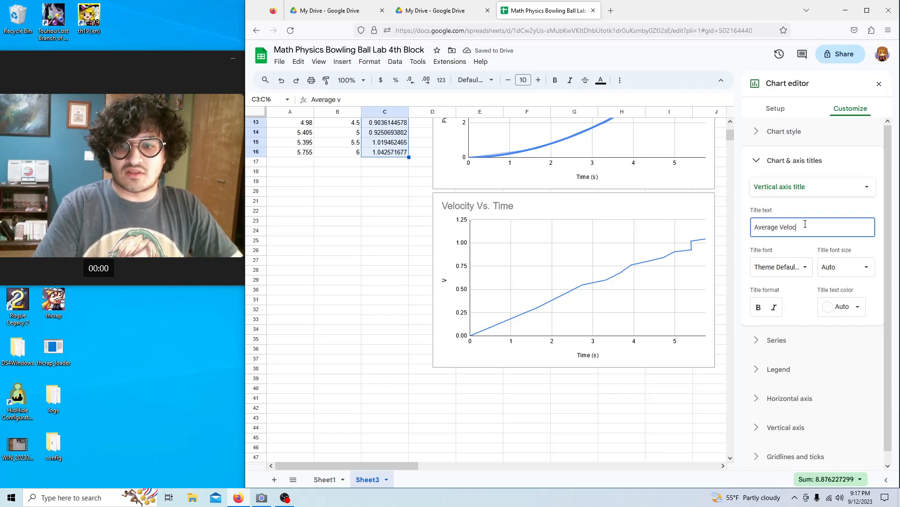
type("ity (m/s)")
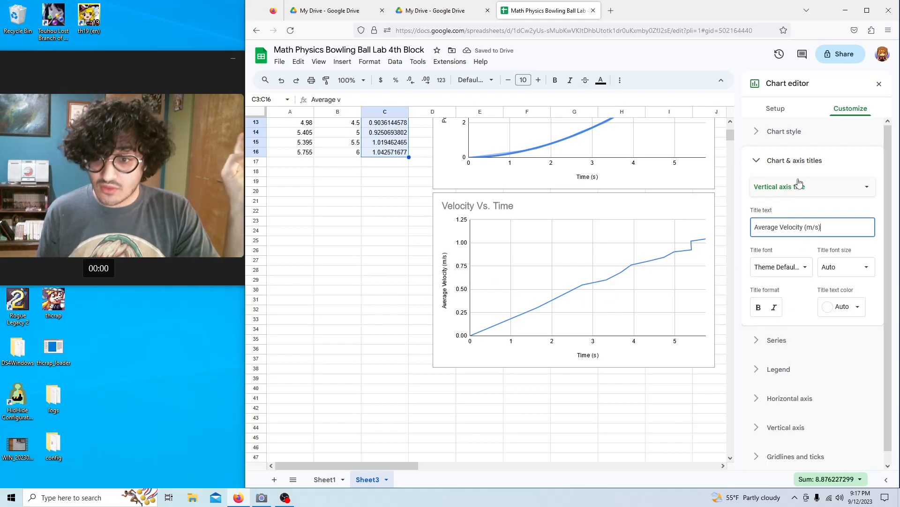
Fade the velocity data line to 50% opacity.
left_click(804, 161)
left_click(776, 192)
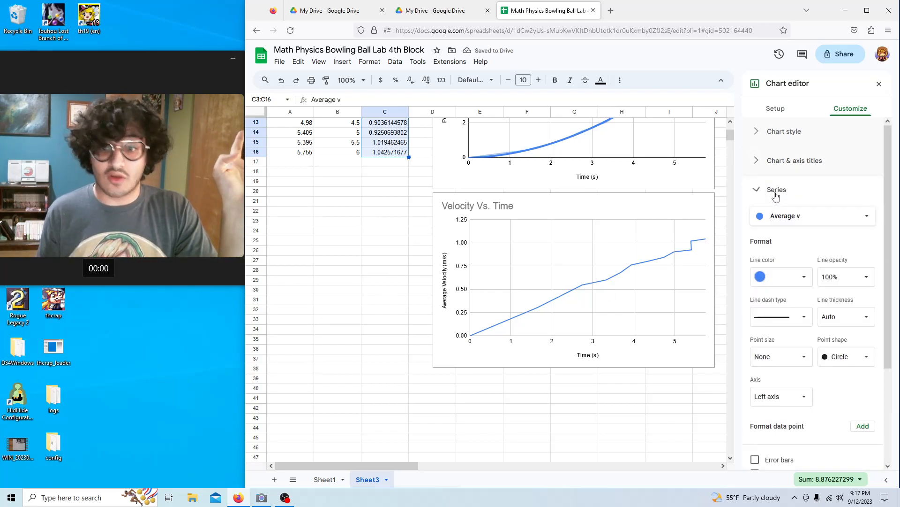
left_click(847, 192)
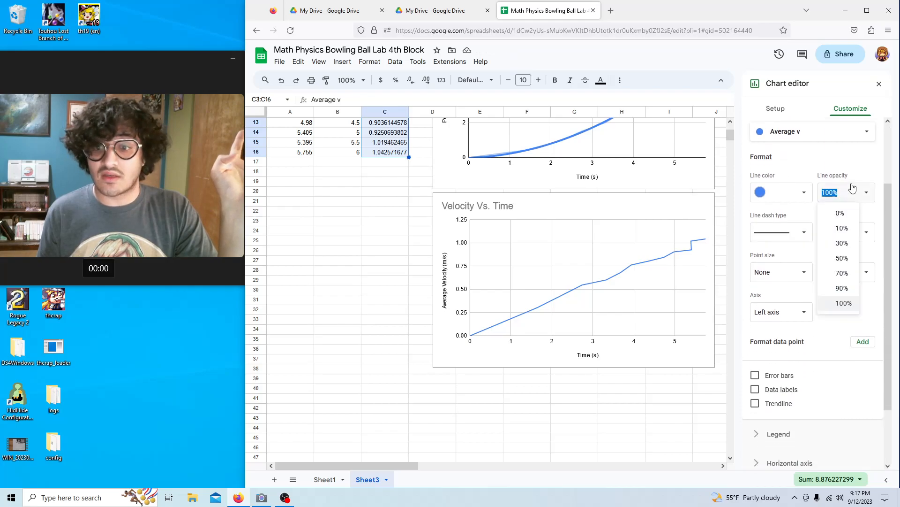
left_click(843, 257)
Add a linear trendline to the velocity data at 100% opacity and 4px thickness.
scroll(800, 293, "down", 1)
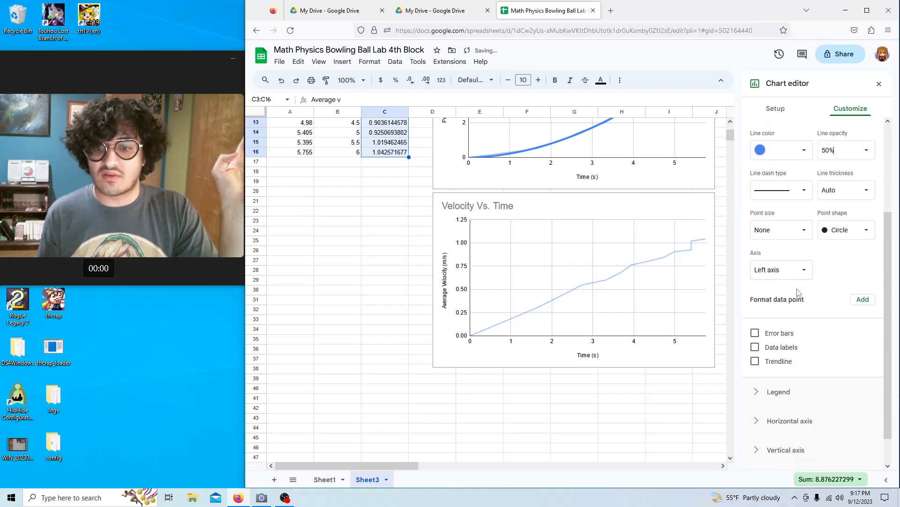
left_click(755, 361)
scroll(799, 347, "down", 2)
left_click(799, 347)
left_click(780, 331)
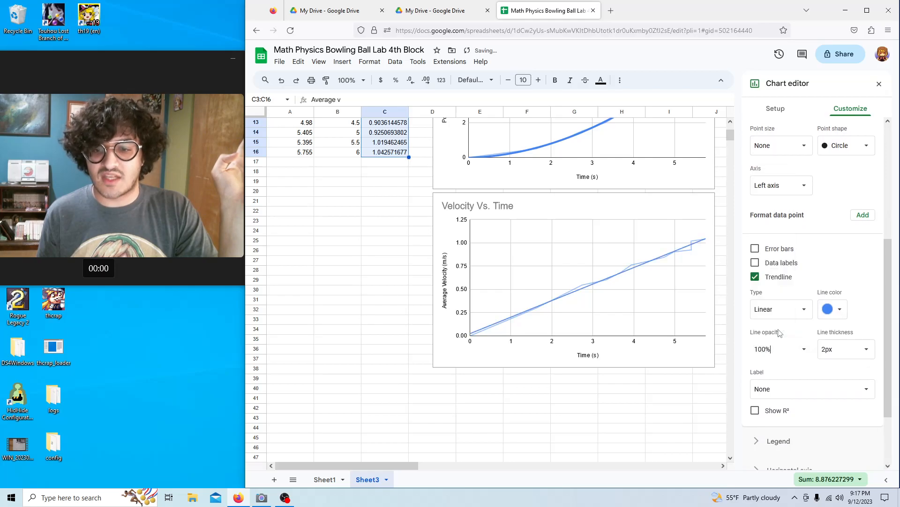
left_click(846, 349)
left_click(836, 400)
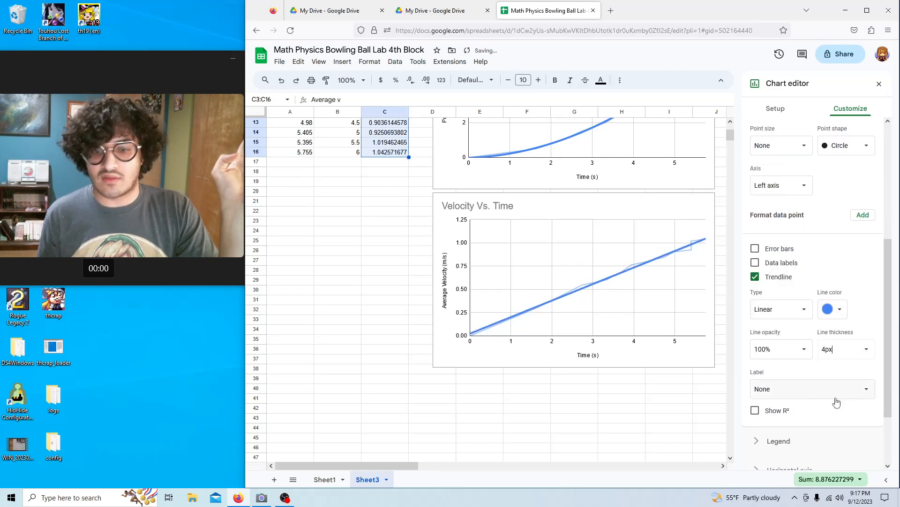
Show R² (0.991) and the trendline equation 0.178*x + 0.0238 in the legend.
scroll(779, 347, "down", 2)
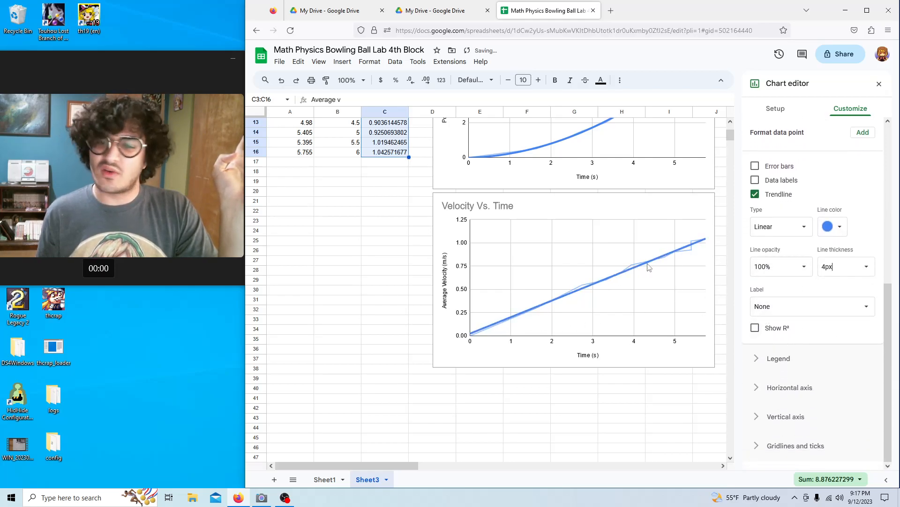
left_click(755, 326)
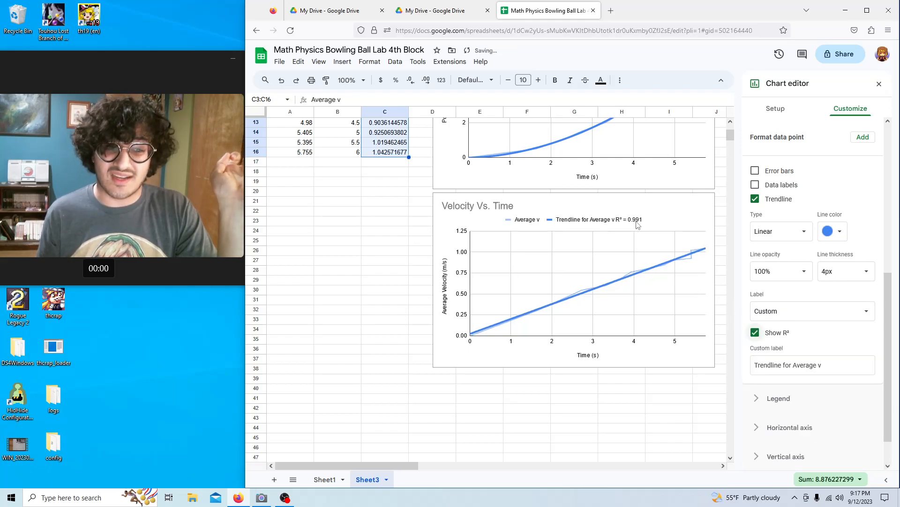
left_click(831, 318)
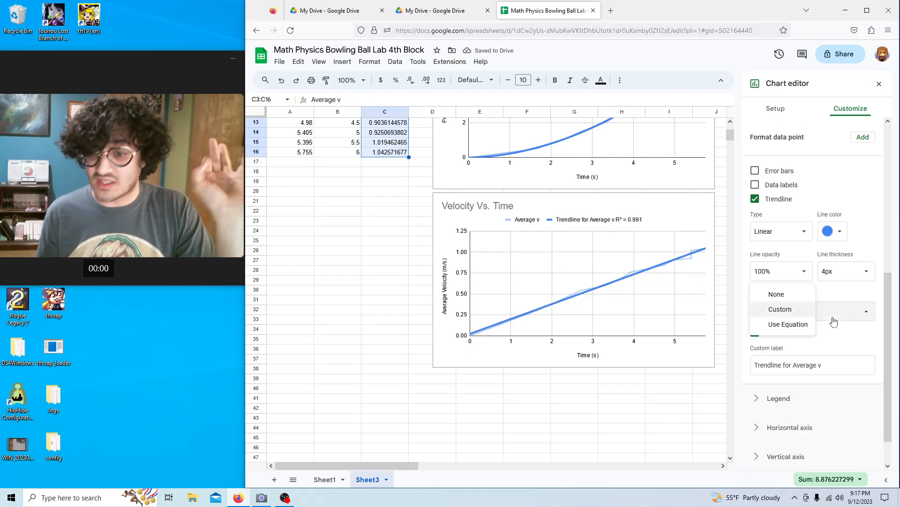
left_click(796, 322)
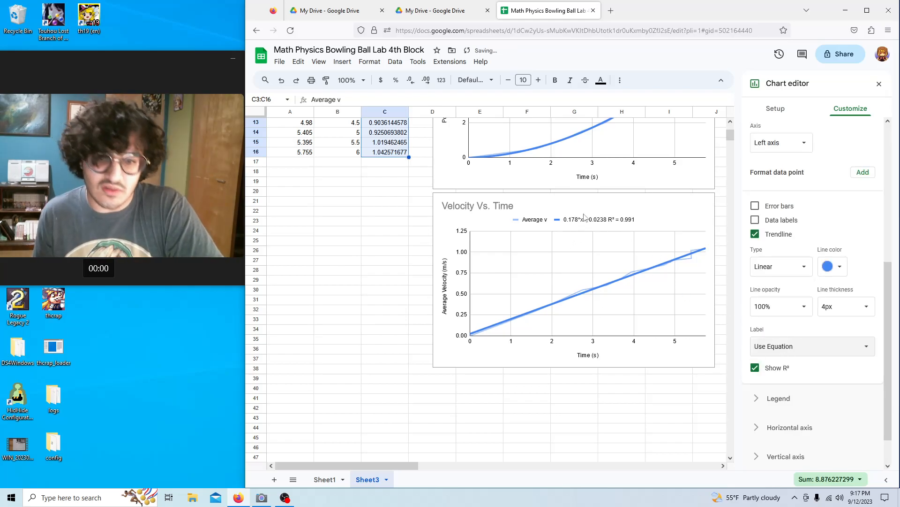
scroll(615, 233, "up", 2)
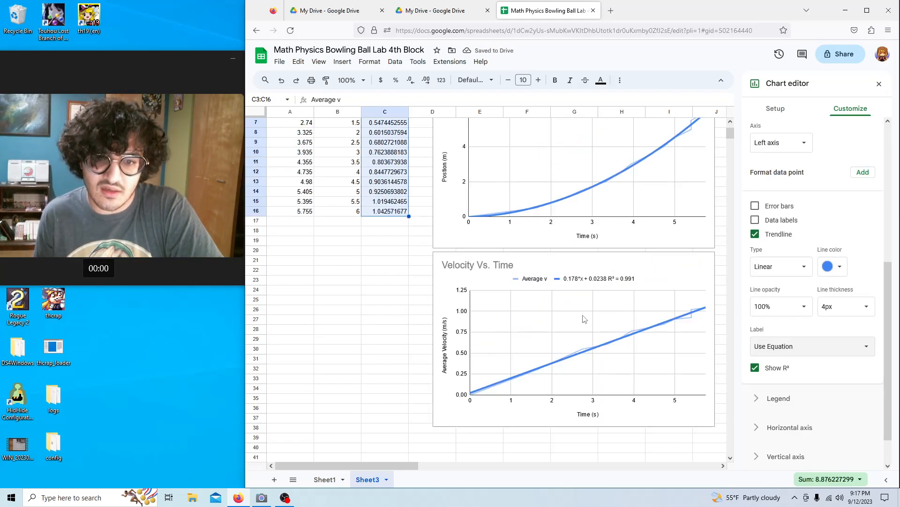
Scroll back up the lab sheet and minimize the Firefox window showing the spreadsheet.
scroll(606, 309, "up", 2)
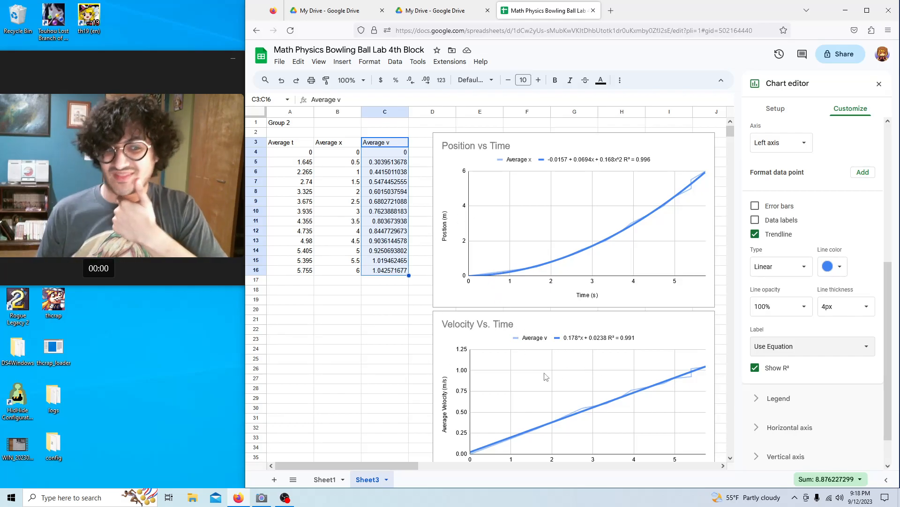
left_click(845, 10)
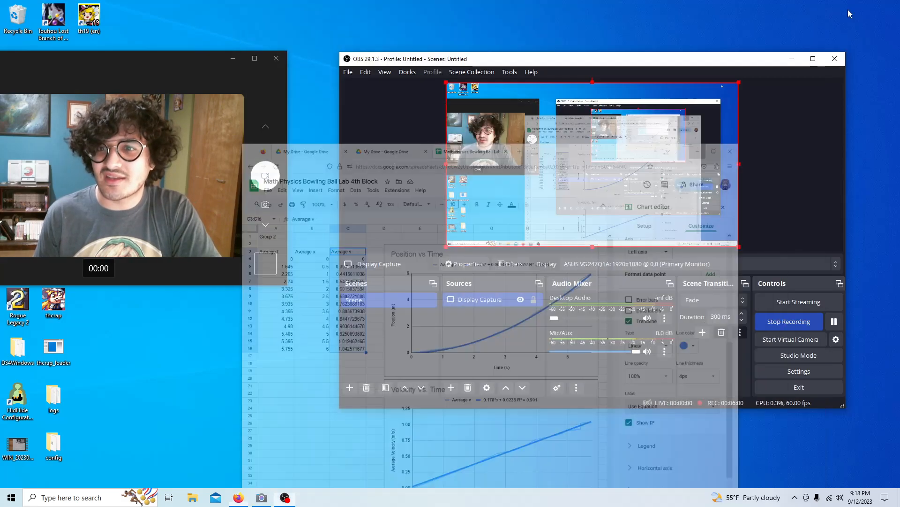